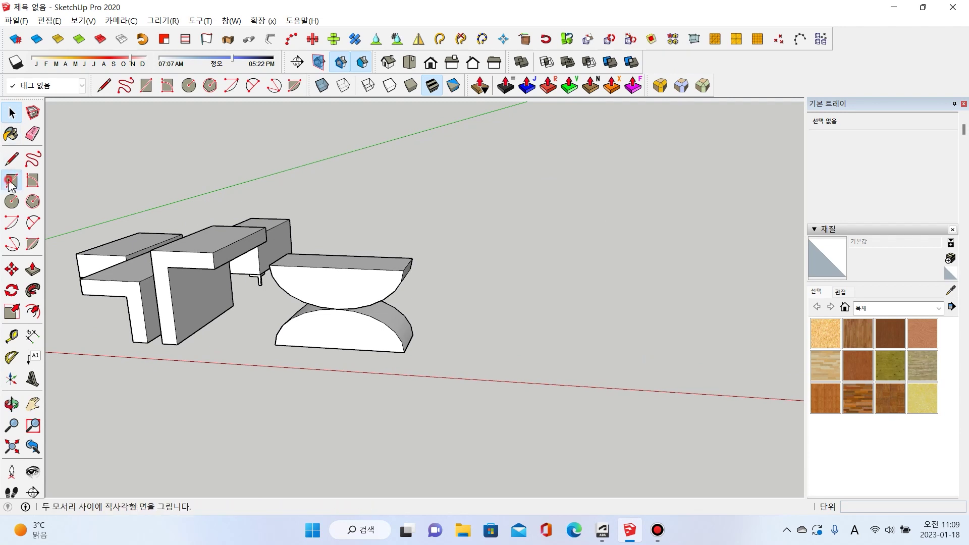
# Step: Draw an upright rectangle 200 mm wide and 800 mm high on the open ground beside the half-round table
pyautogui.moveTo(513, 318); pyautogui.dragTo(534, 288, button='middle')
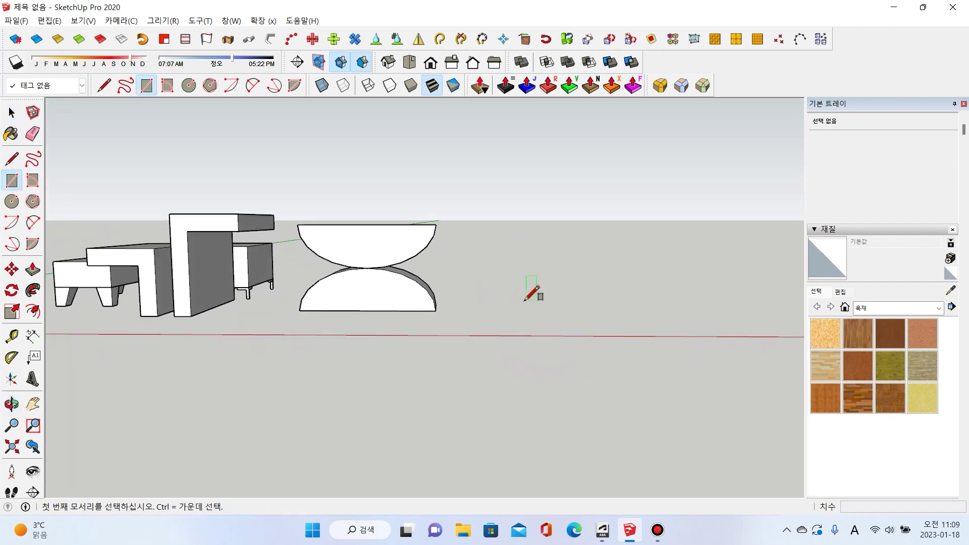
pyautogui.click(519, 307)
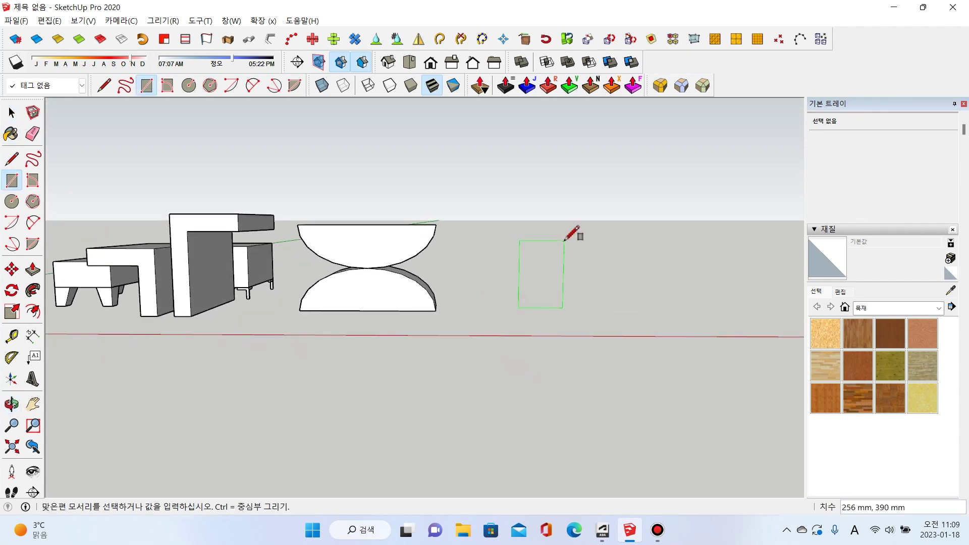
pyautogui.write('200,800')
pyautogui.press('Return')
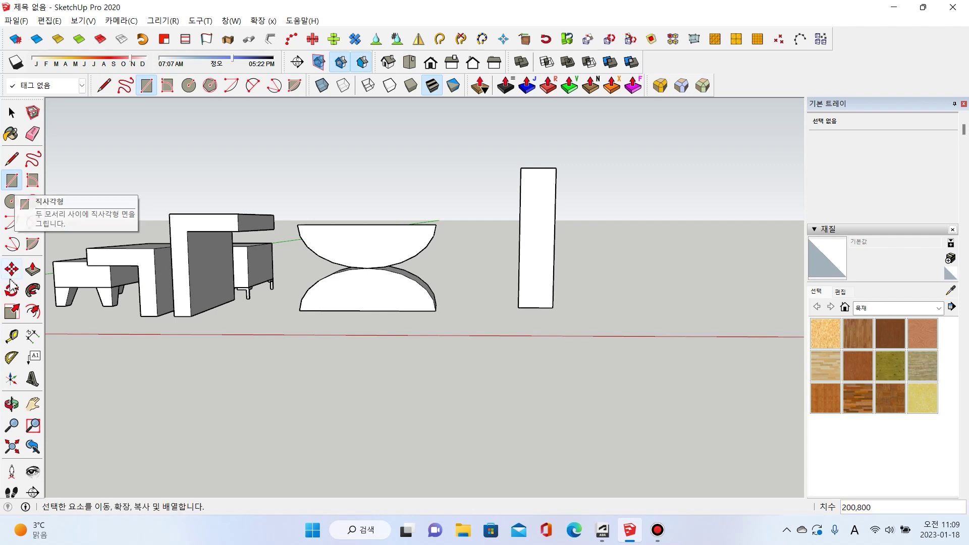
# Step: Create 30° protractor guides from the rectangle's lower-left and upper-left corners, slanting outward from its left edge
pyautogui.click(11, 357)
pyautogui.scroll(3, 522, 308)
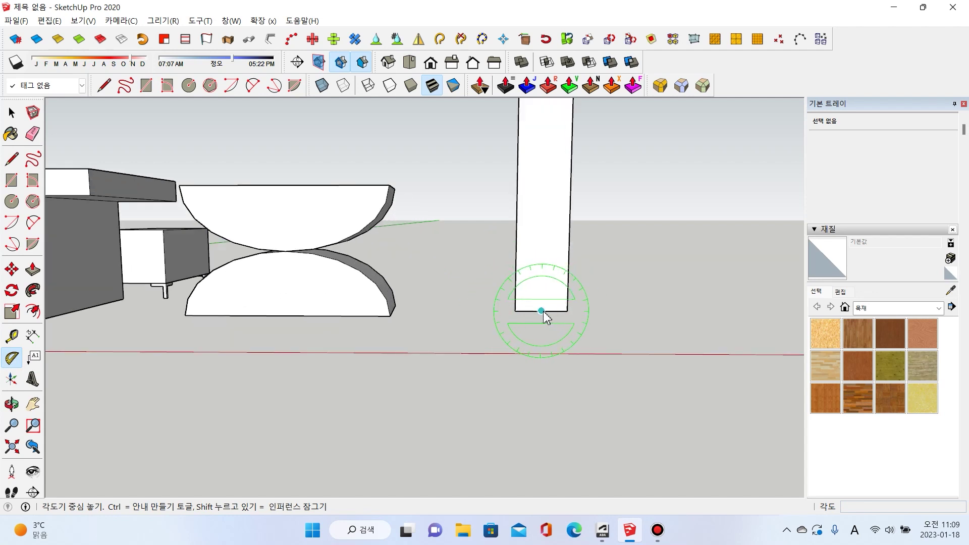
pyautogui.keyDown('shift'); pyautogui.moveTo(519, 318); pyautogui.dragTo(482, 390, button='middle'); pyautogui.keyUp('shift')
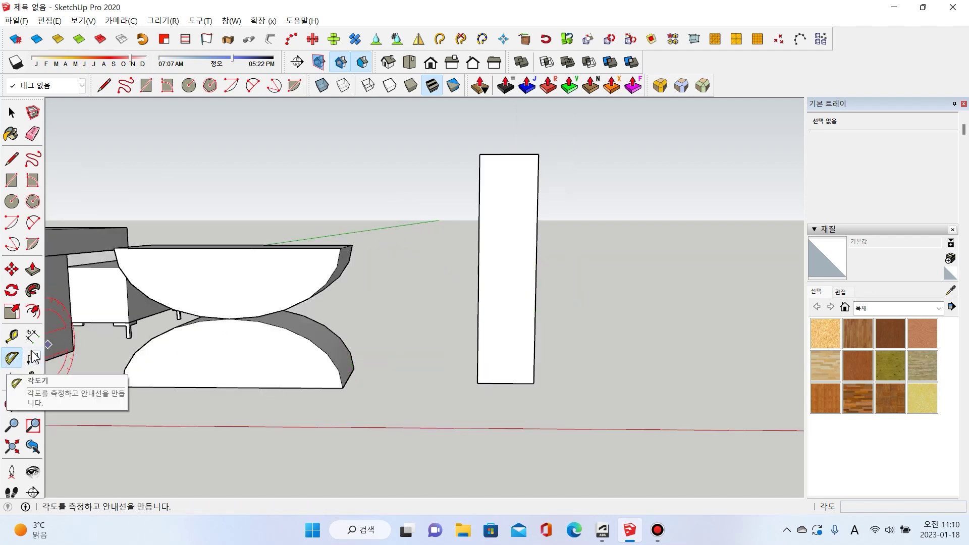
pyautogui.click(478, 385)
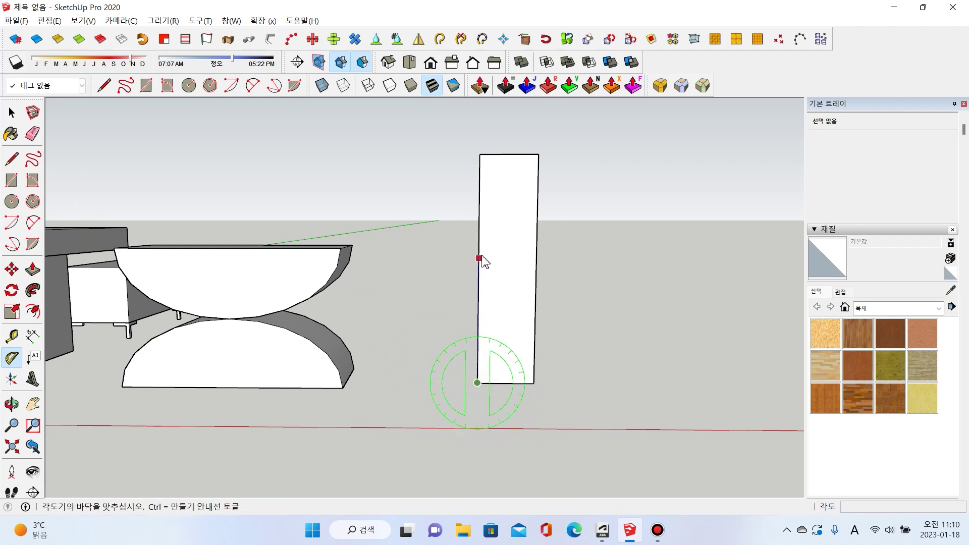
pyautogui.click(482, 242)
pyautogui.write('30')
pyautogui.press('Return')
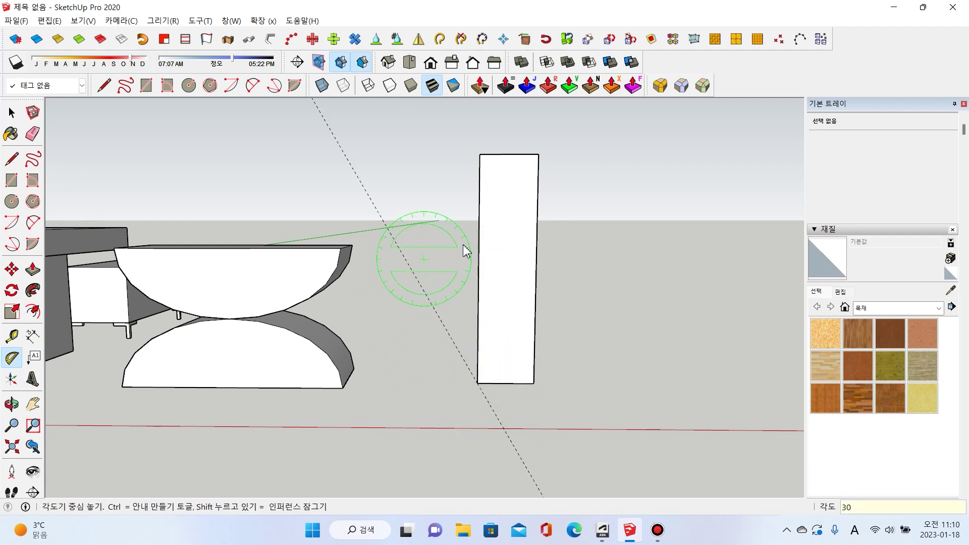
pyautogui.click(480, 160)
pyautogui.click(480, 276)
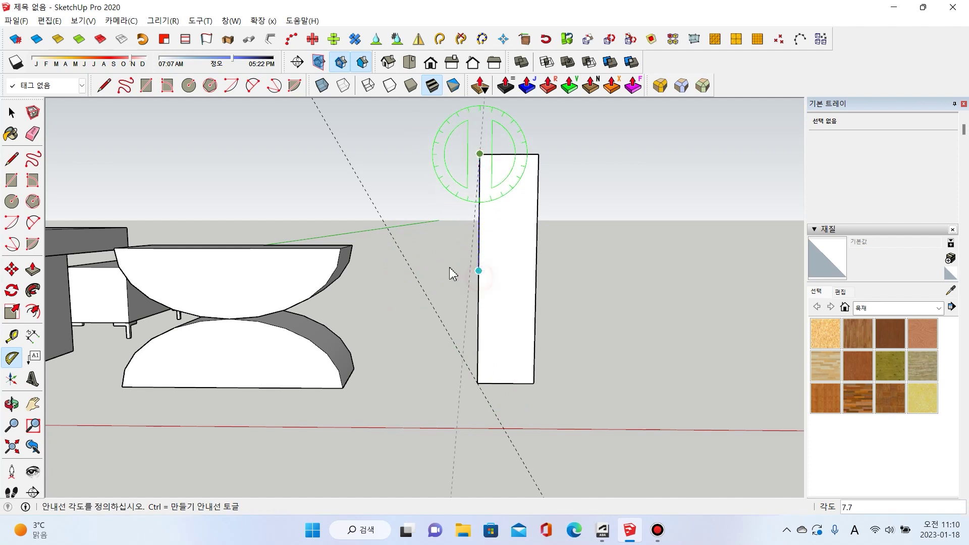
pyautogui.click(422, 259)
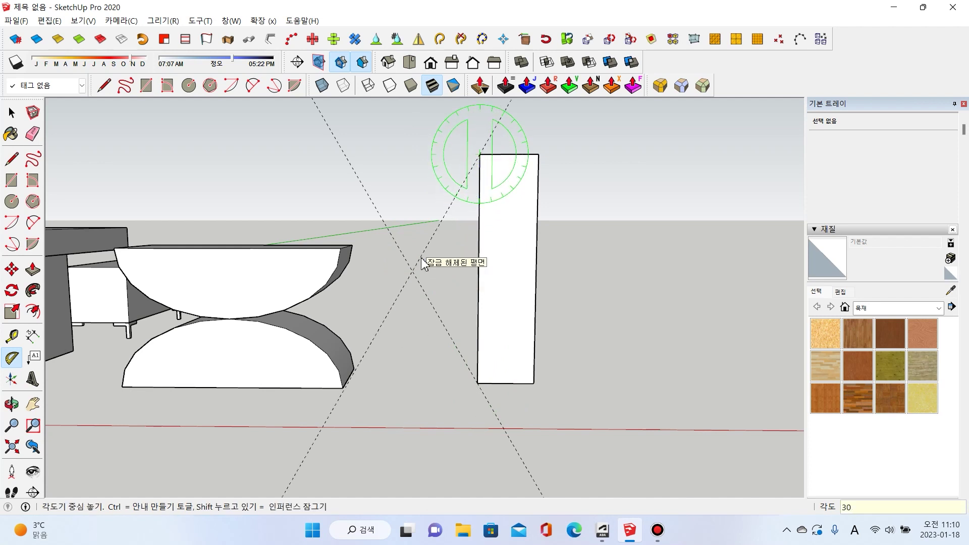
# Step: Create 30° protractor guides from the rectangle's lower-right and upper-right corners, slanting outward from its right edge
pyautogui.click(534, 384)
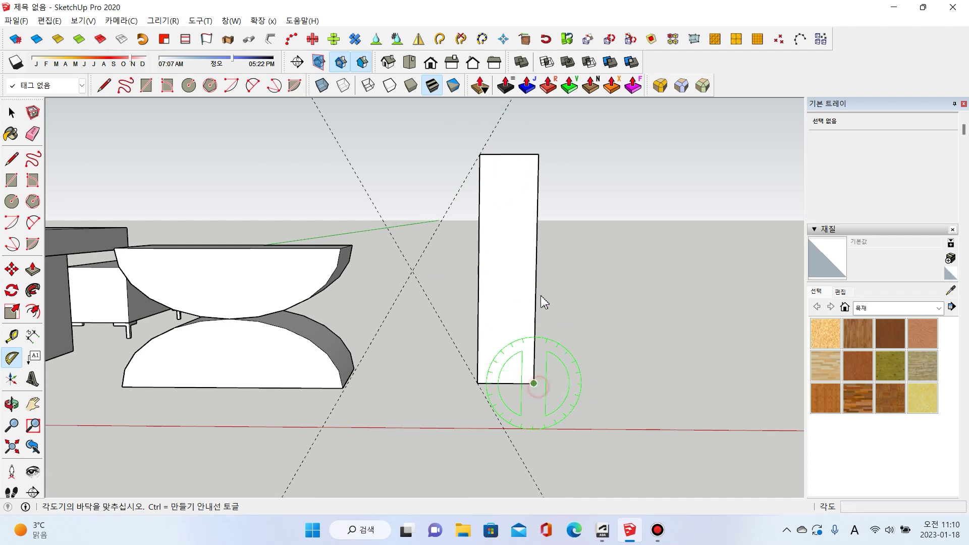
pyautogui.click(536, 281)
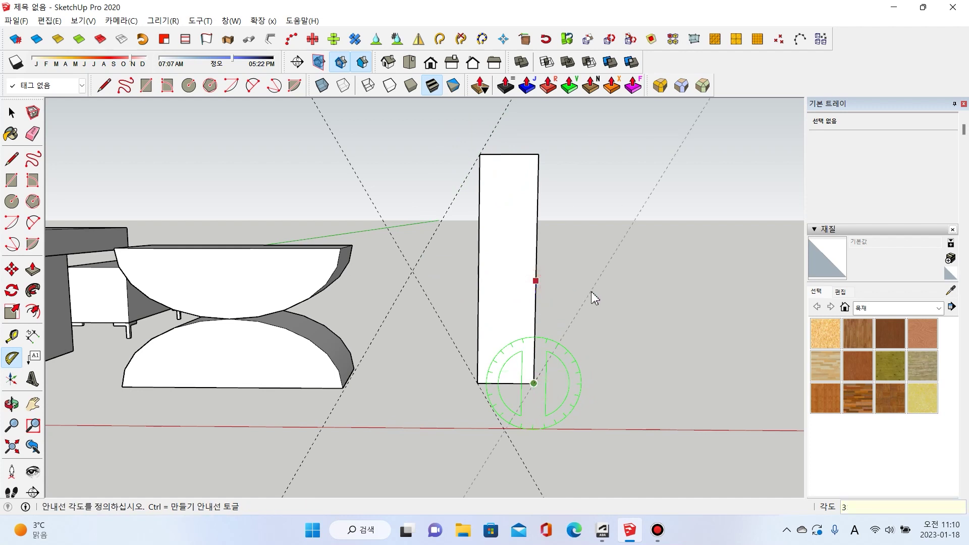
pyautogui.click(591, 291)
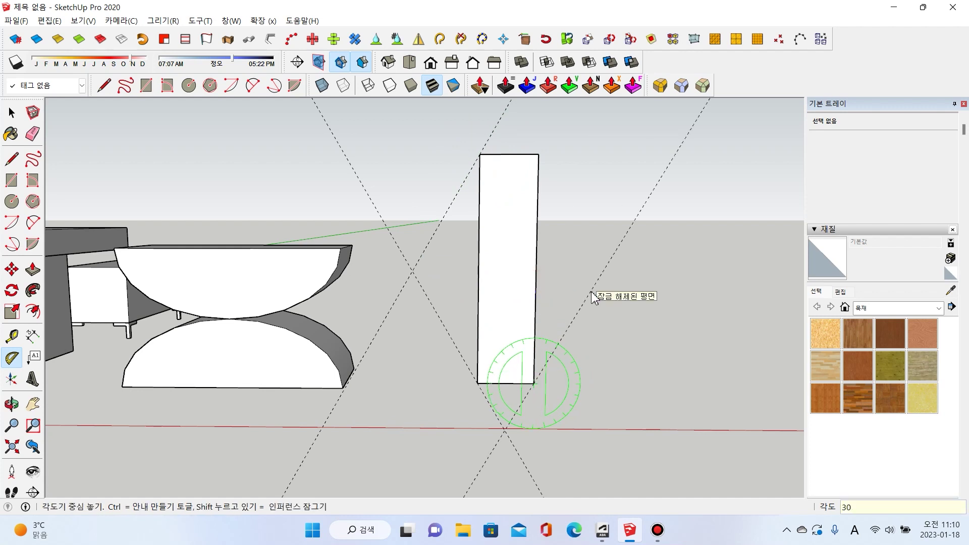
pyautogui.click(538, 157)
pyautogui.click(539, 268)
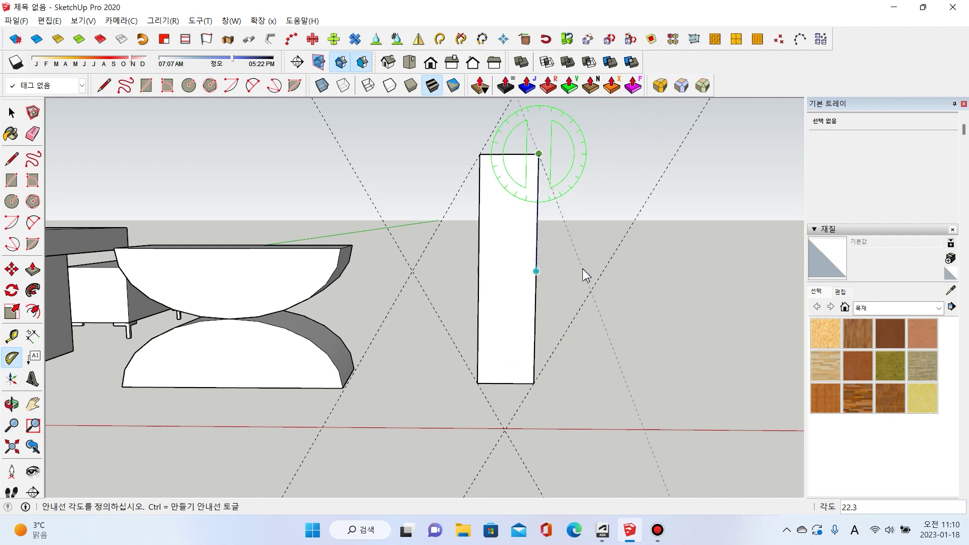
pyautogui.press('Return')
# Step: Draw lines from the rectangle's corners to the guide intersections on both sides, forming an elongated hexagon
pyautogui.press('l')
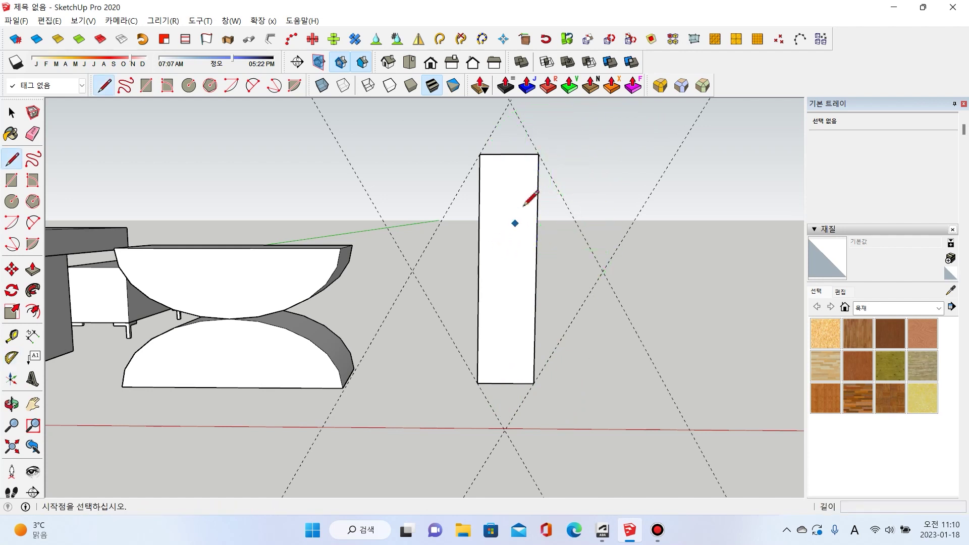
pyautogui.click(480, 154)
pyautogui.click(413, 271)
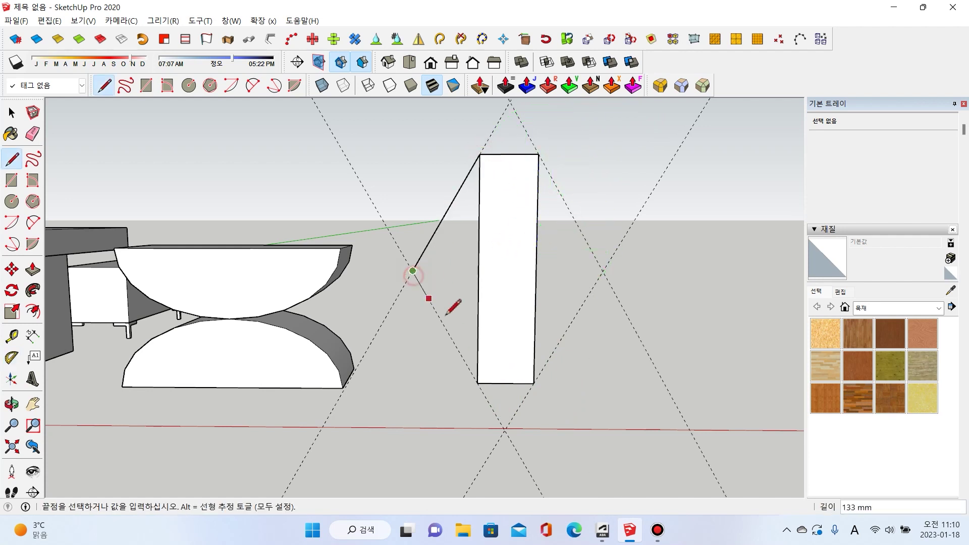
pyautogui.click(478, 383)
pyautogui.click(539, 153)
pyautogui.click(603, 271)
pyautogui.click(535, 383)
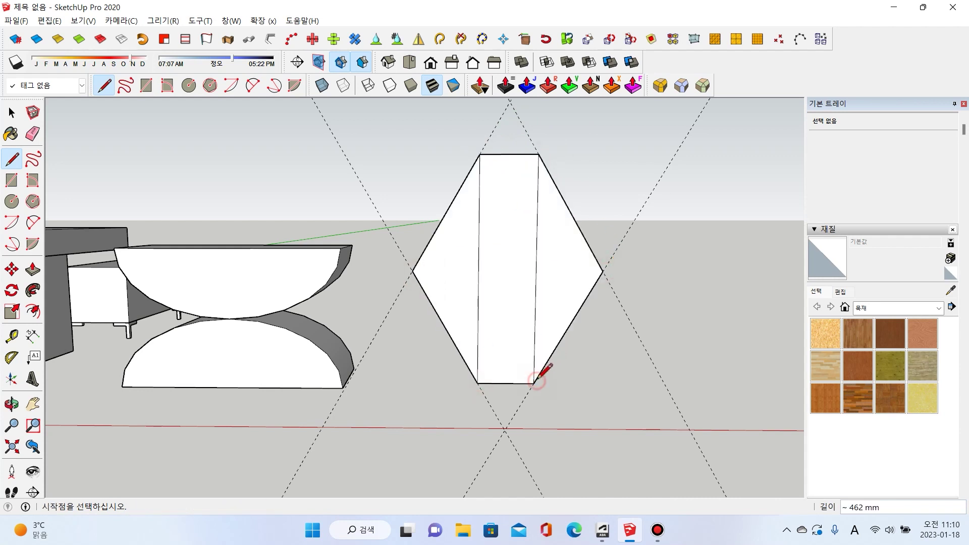
# Step: Erase the two vertical edges inside the hexagon to merge it into a single face
pyautogui.press('e')
pyautogui.click(534, 321)
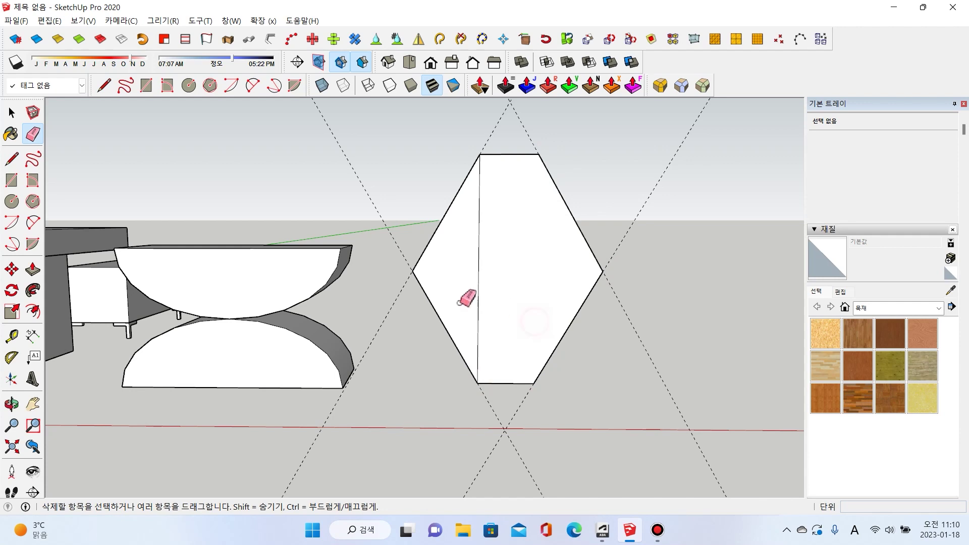
pyautogui.click(479, 295)
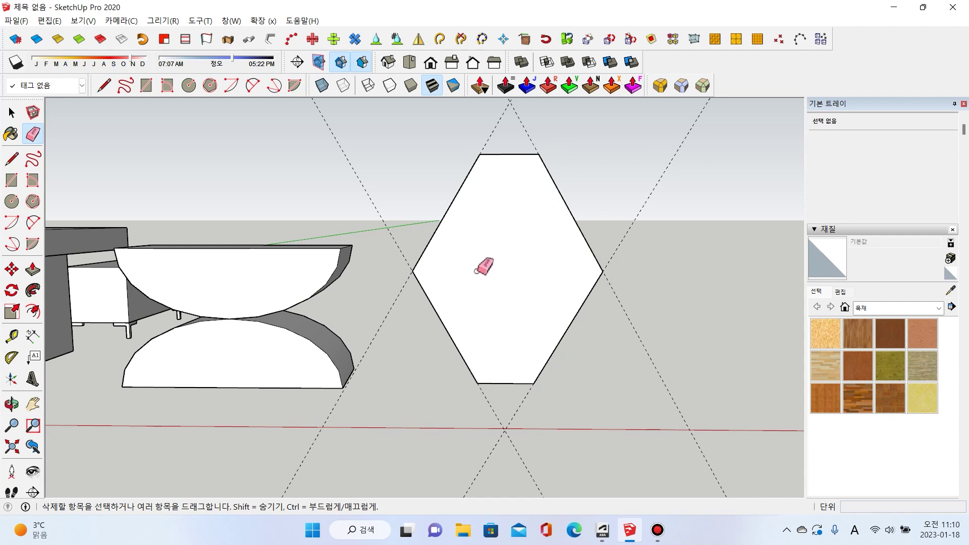
# Step: Offset the hexagon's outline inward by 50 mm
pyautogui.click(32, 313)
pyautogui.click(544, 366)
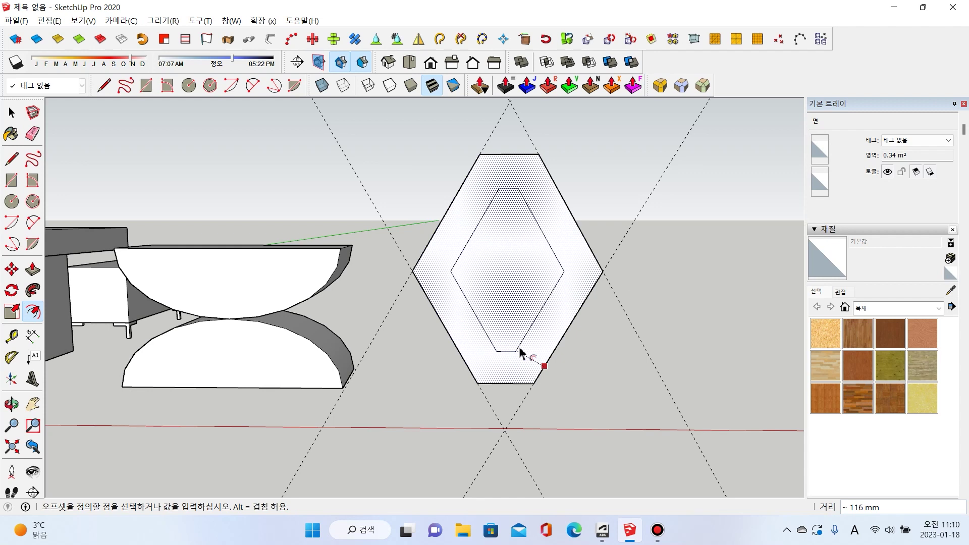
pyautogui.write('50')
pyautogui.press('Return')
pyautogui.press('space')
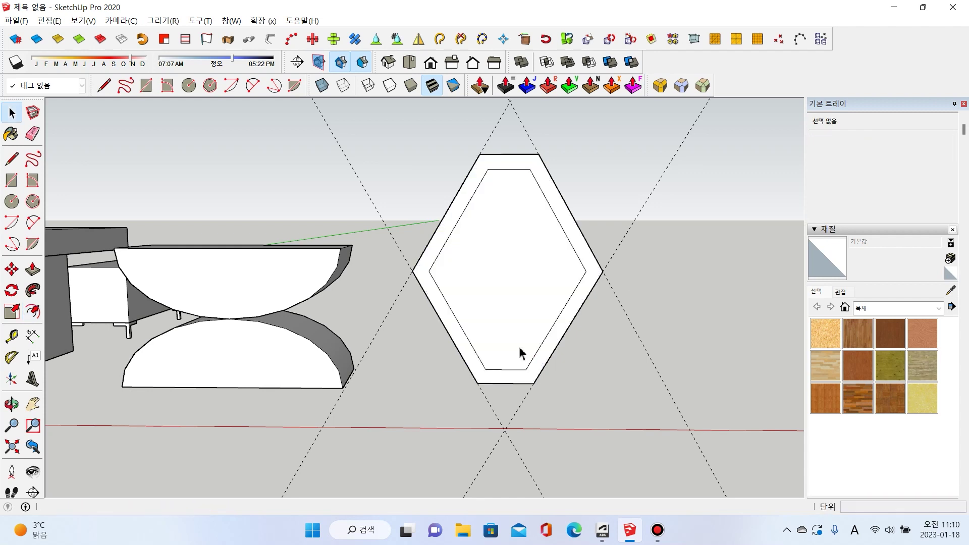
# Step: Delete the inner hexagon face and the four guide lines, leaving only the hexagonal ring
pyautogui.click(543, 249)
pyautogui.press('Delete')
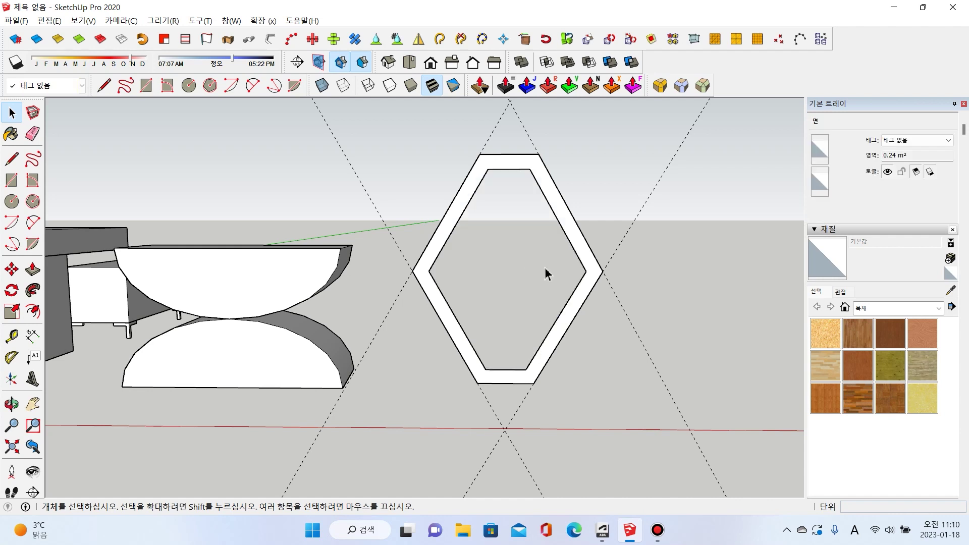
pyautogui.moveTo(656, 374); pyautogui.dragTo(633, 211)
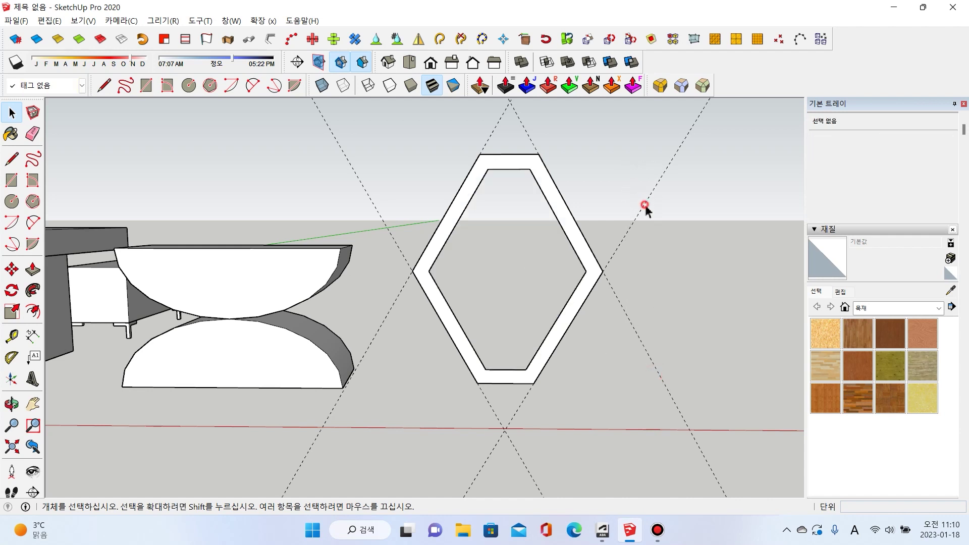
pyautogui.press('Delete')
# Step: Push/Pull the hexagonal ring face to a thickness of 100 mm
pyautogui.press('p')
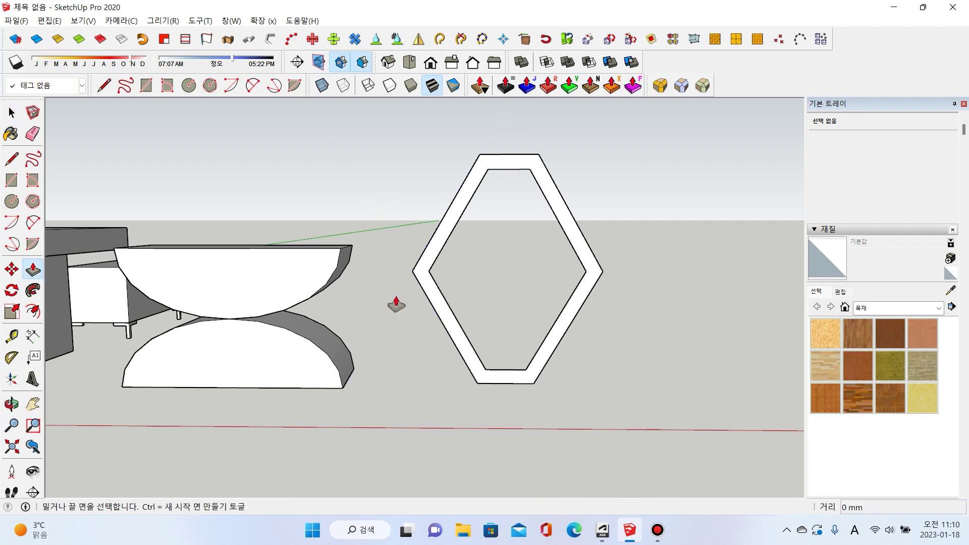
pyautogui.moveTo(628, 305); pyautogui.dragTo(467, 396, button='middle')
pyautogui.click(391, 340)
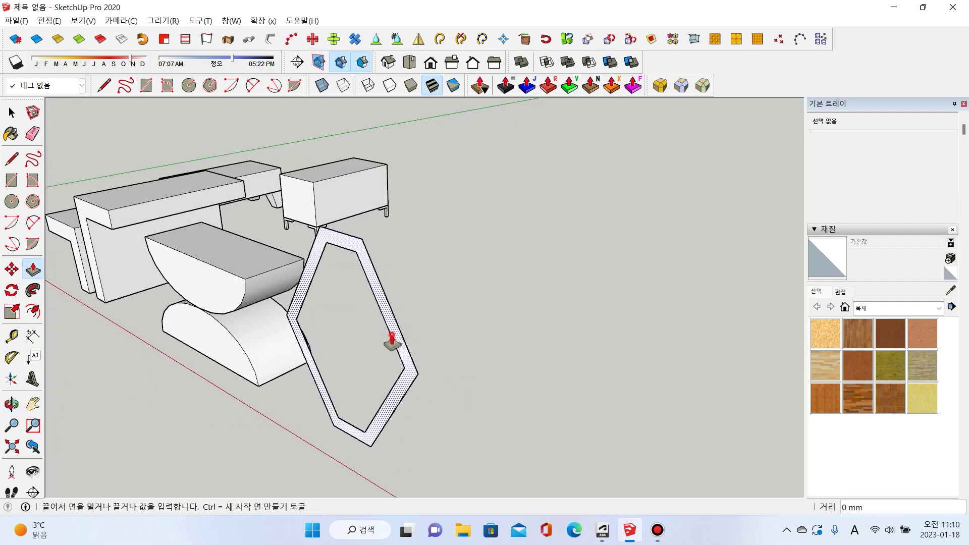
pyautogui.write('100')
pyautogui.press('Return')
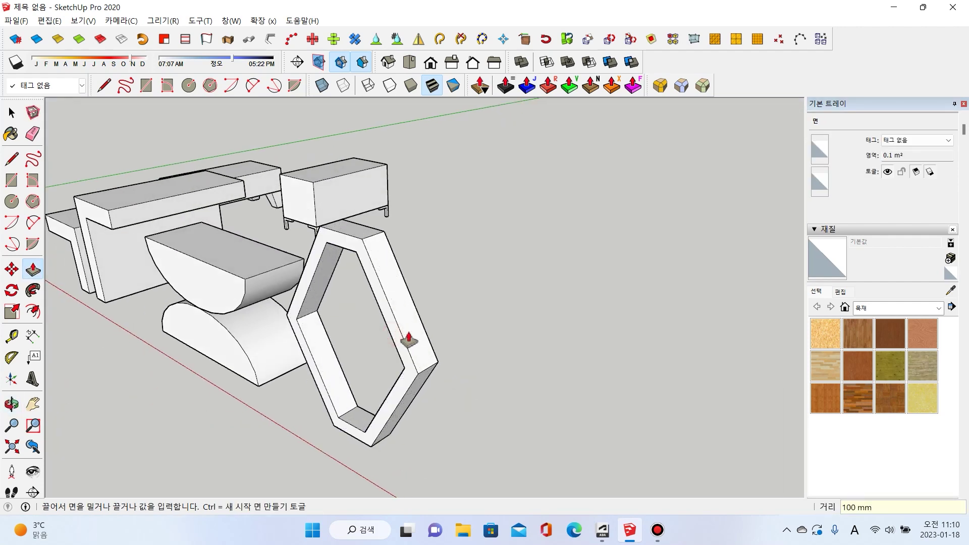
# Step: Draw a 300 by 300 mm rectangle flat on the ground beyond the hexagonal frame, near the red axis
pyautogui.scroll(-5, 442, 357)
pyautogui.moveTo(442, 357); pyautogui.dragTo(584, 324, button='middle')
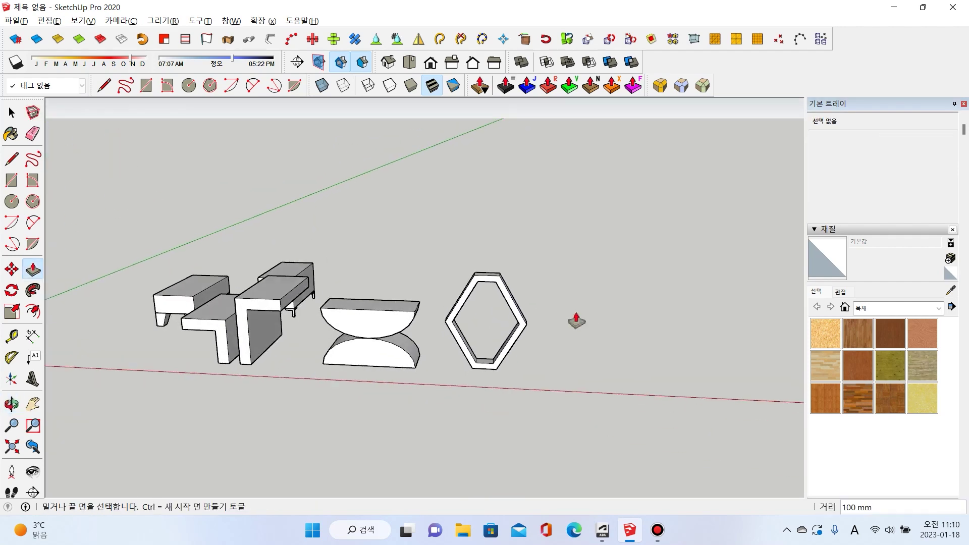
pyautogui.moveTo(310, 245); pyautogui.dragTo(476, 346, button='middle')
pyautogui.press('r')
pyautogui.scroll(2, 476, 347)
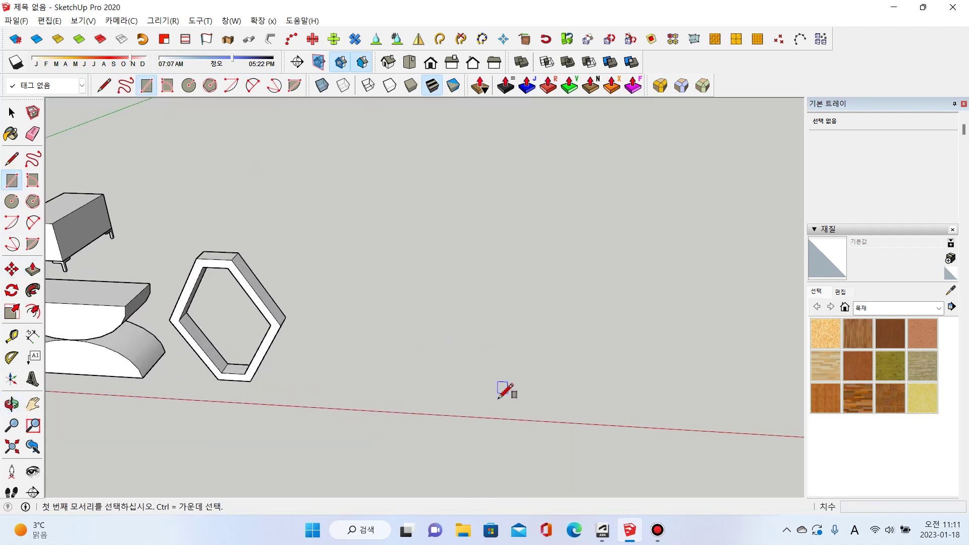
pyautogui.click(453, 402)
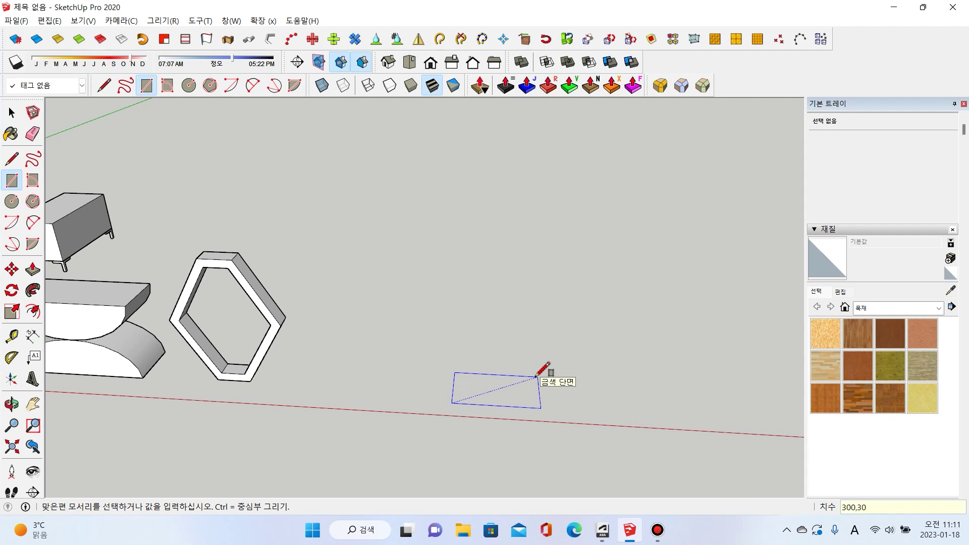
pyautogui.press('Return')
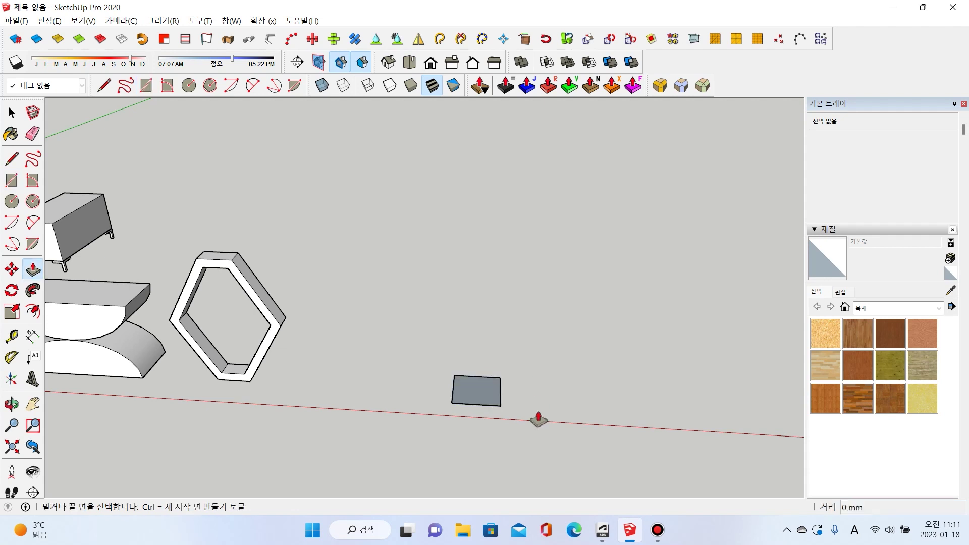
# Step: Push/Pull the flat square face up 30 mm into a slab
pyautogui.scroll(5, 505, 419)
pyautogui.press('p')
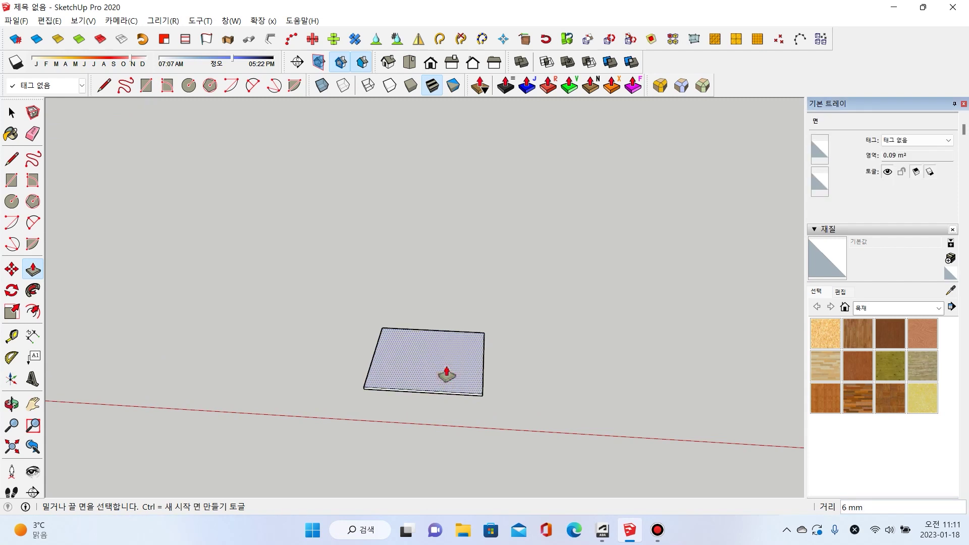
pyautogui.click(444, 382)
pyautogui.write('30')
pyautogui.press('Return')
# Step: Create a 45° protractor guide from the lower-left corner of the slab's front face, measured from its bottom edge
pyautogui.moveTo(444, 378); pyautogui.dragTo(427, 276, button='middle')
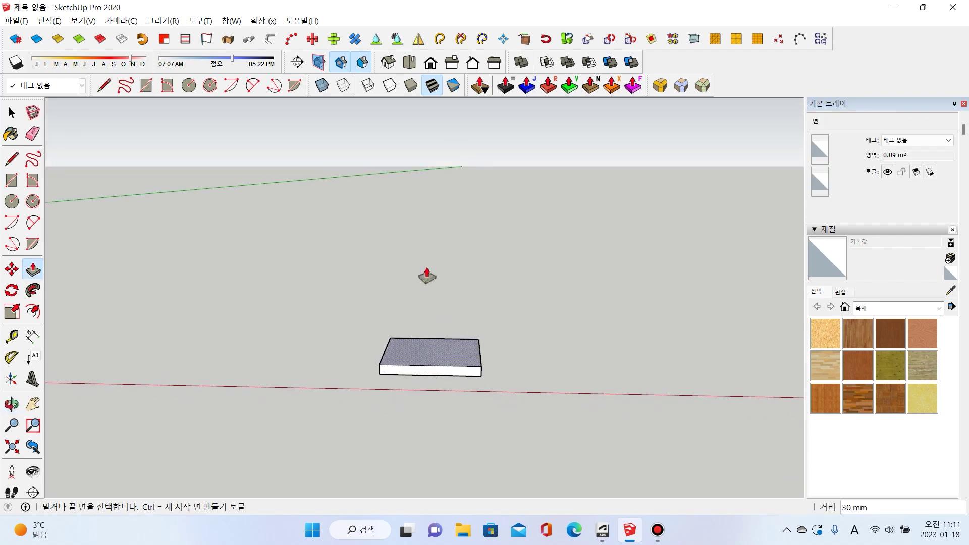
pyautogui.click(12, 357)
pyautogui.scroll(3, 437, 358)
pyautogui.moveTo(437, 357); pyautogui.dragTo(504, 318, button='middle')
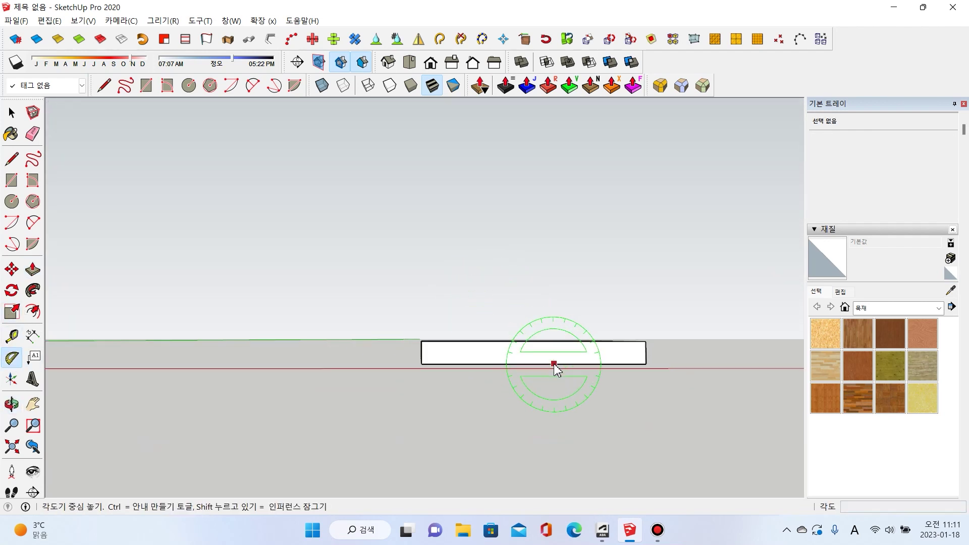
pyautogui.click(423, 365)
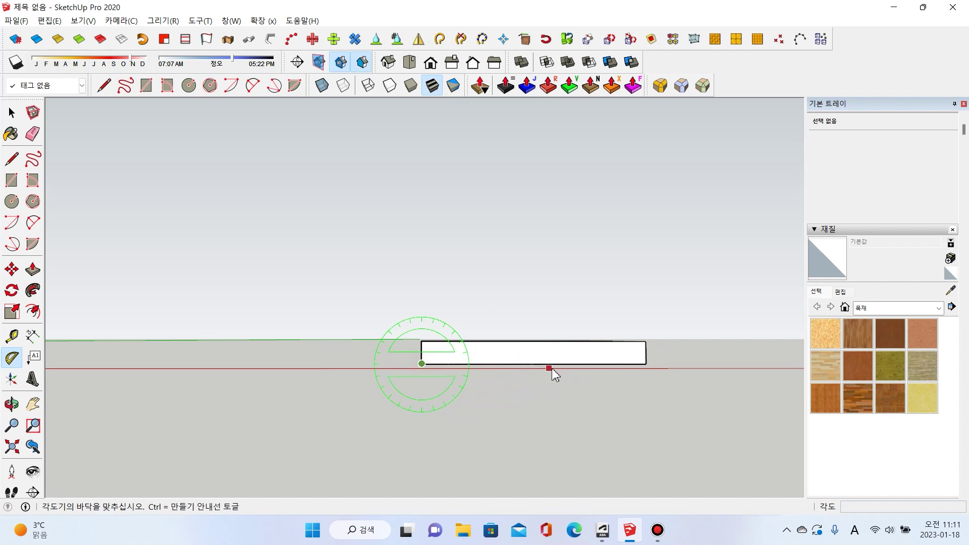
pyautogui.click(564, 364)
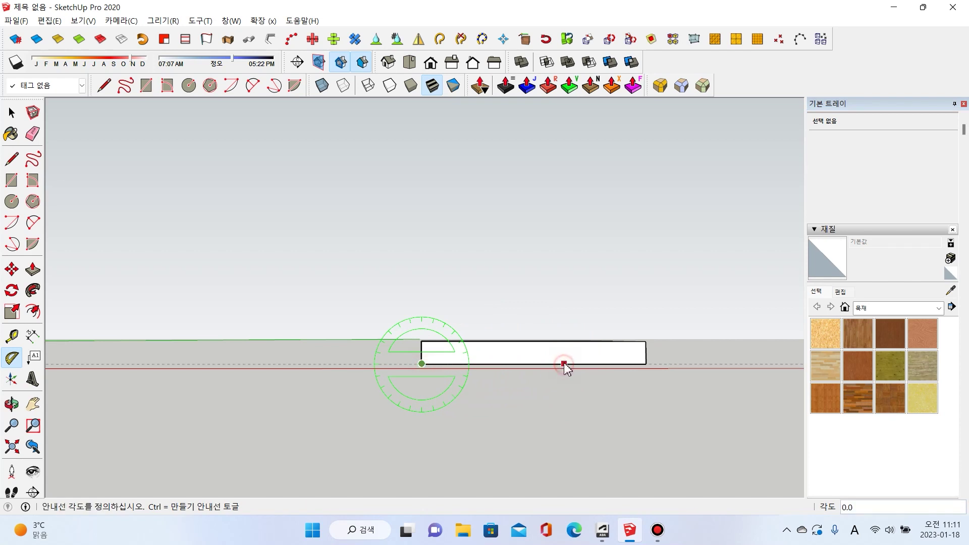
pyautogui.write('45')
pyautogui.press('Return')
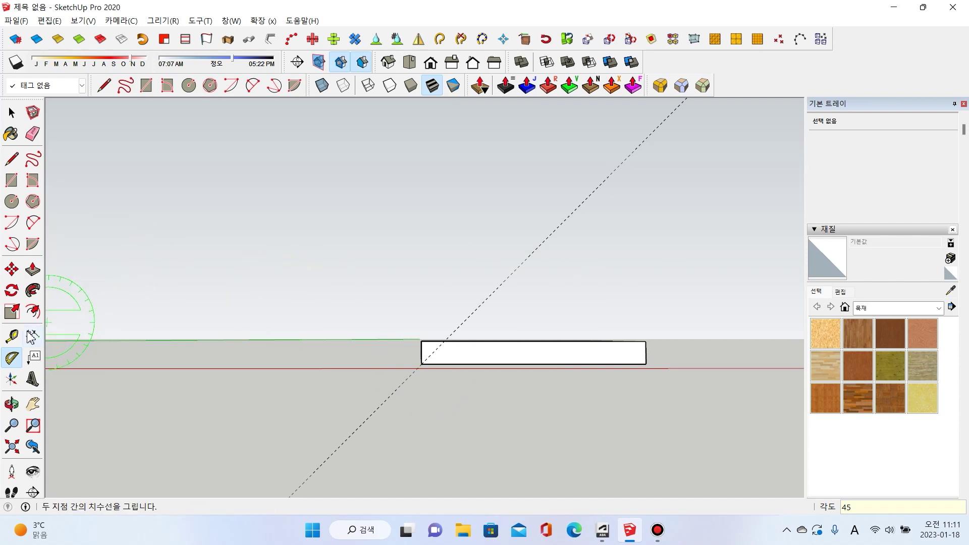
# Step: Use the Tape Measure to add a parallel guide 30 mm below the 45° guide rising from the slab's corner
pyautogui.click(11, 336)
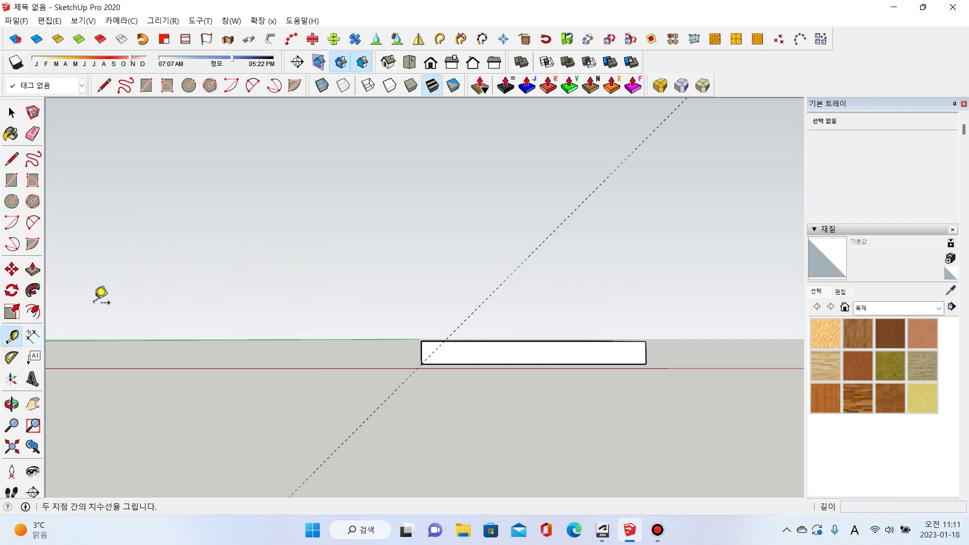
pyautogui.click(509, 275)
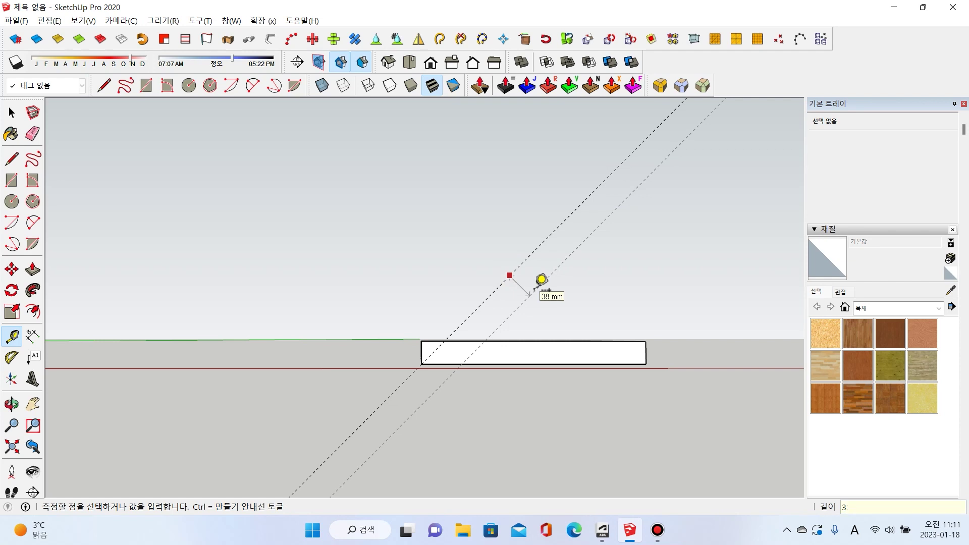
pyautogui.write('30')
pyautogui.press('Return')
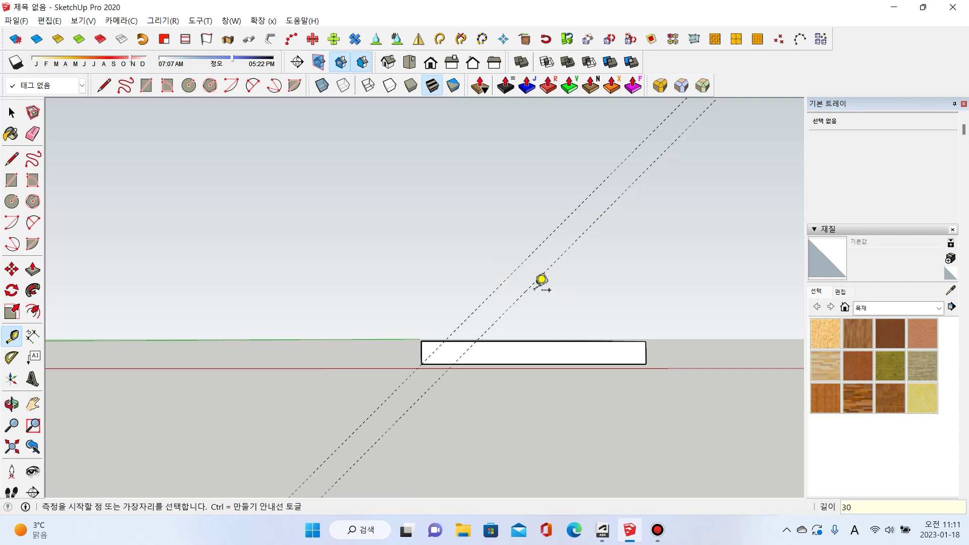
# Step: Create vertical guides along both end edges of the slab's front face with the Tape Measure
pyautogui.moveTo(541, 279); pyautogui.dragTo(468, 309, button='middle')
pyautogui.click(464, 327)
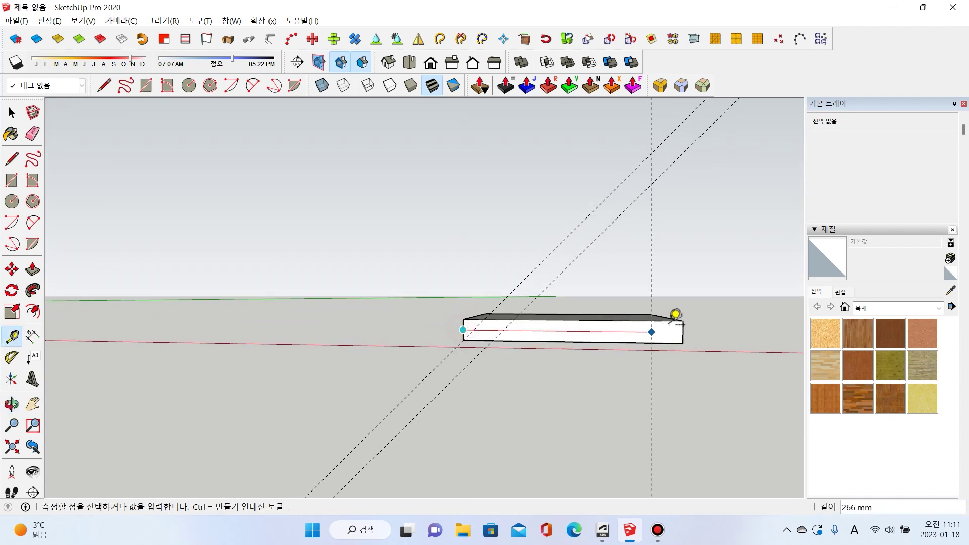
pyautogui.click(683, 331)
pyautogui.click(683, 332)
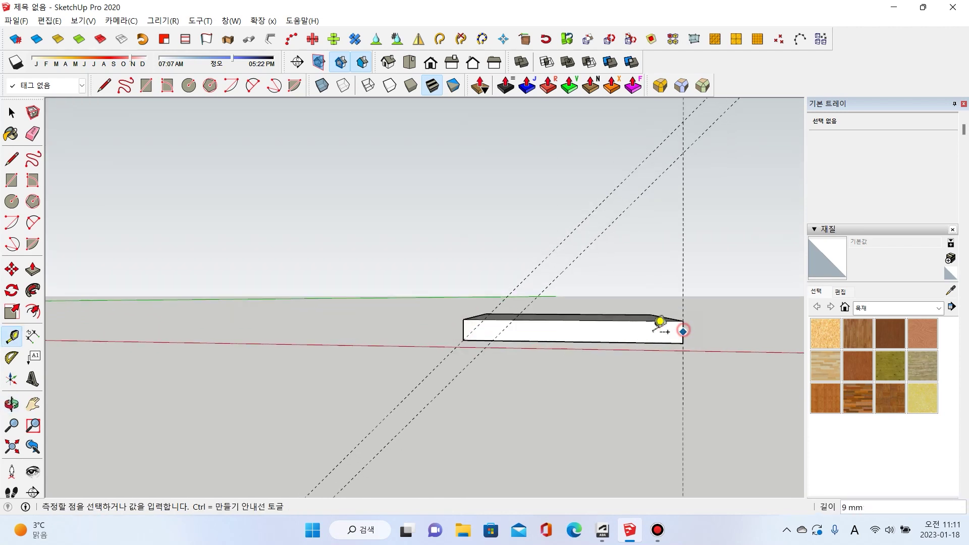
pyautogui.click(463, 318)
# Step: Create a 90° protractor guide to the lower 45° guide, centred where it meets the vertical guide on the slab's right end
pyautogui.moveTo(493, 301); pyautogui.dragTo(507, 333, button='middle')
pyautogui.click(12, 357)
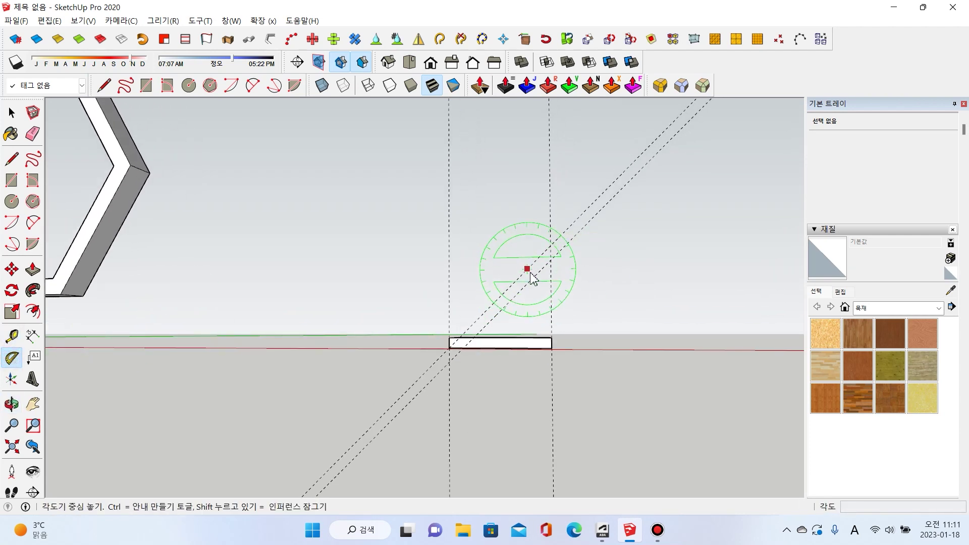
pyautogui.click(551, 260)
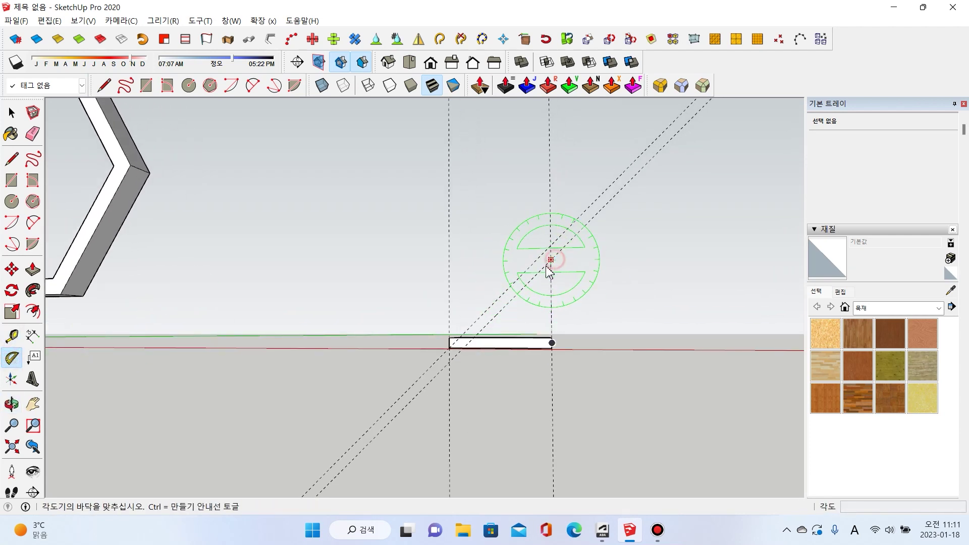
pyautogui.click(482, 331)
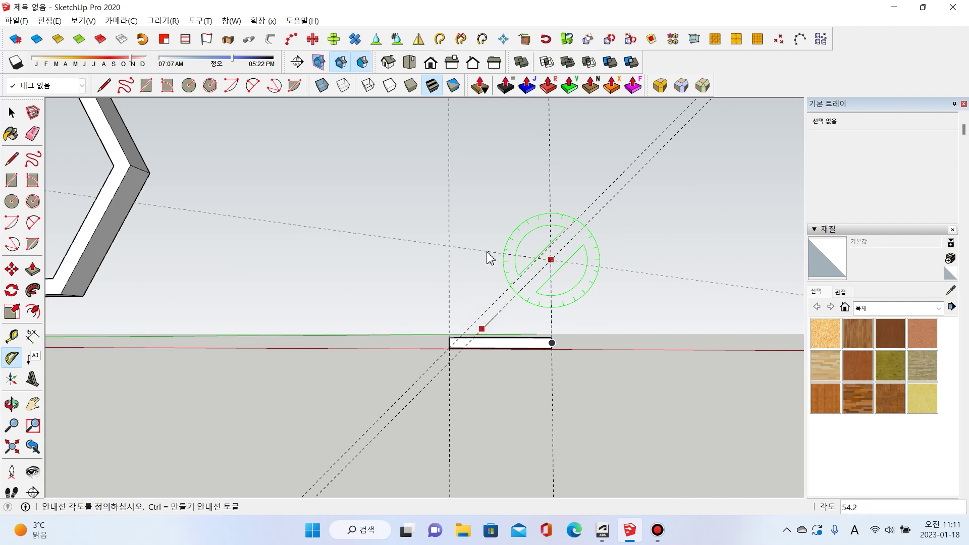
pyautogui.write('90')
pyautogui.press('Return')
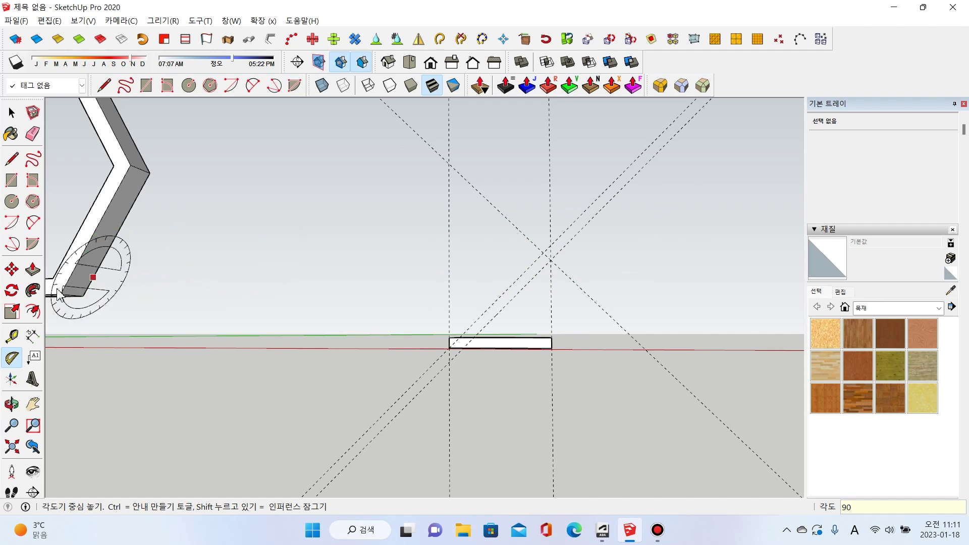
# Step: Add a parallel guide 30 mm below the new descending diagonal guide
pyautogui.click(13, 336)
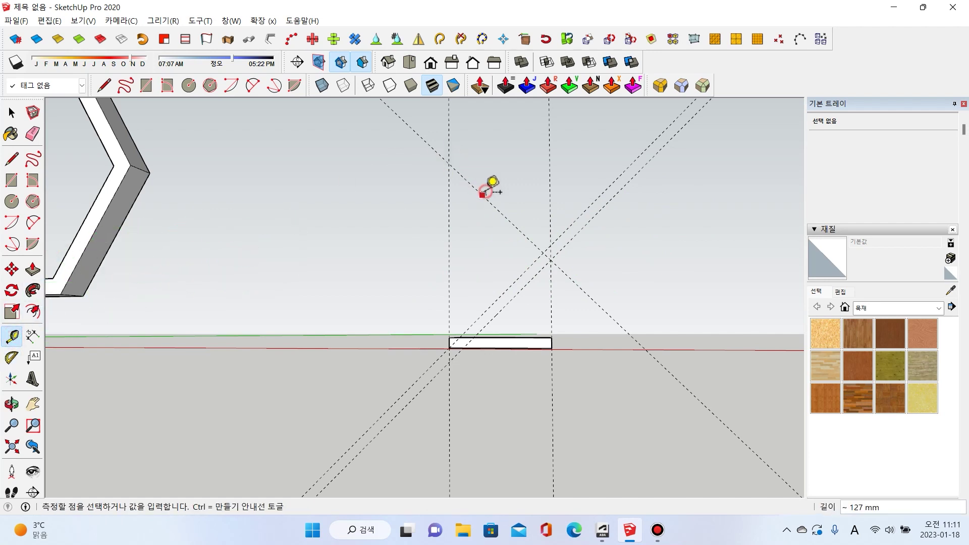
pyautogui.click(498, 210)
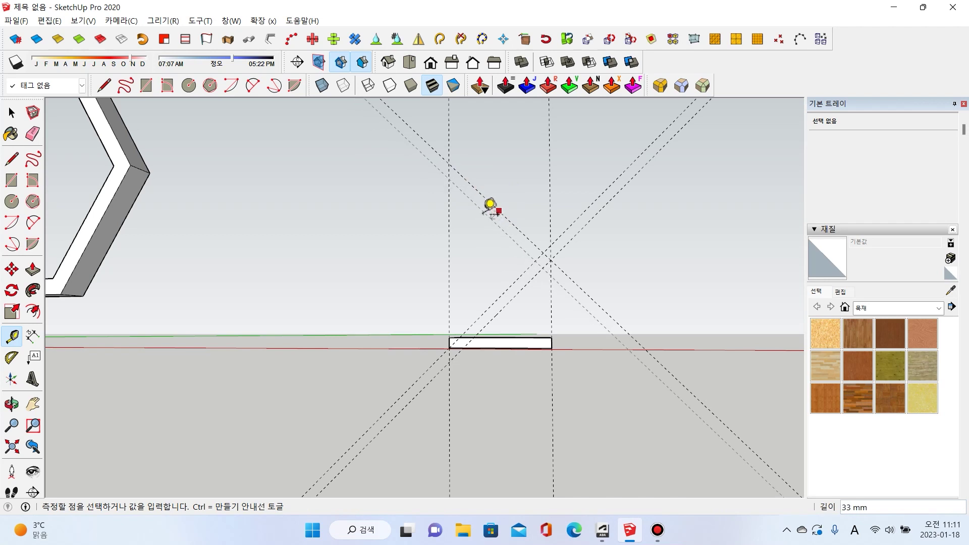
pyautogui.press('Return')
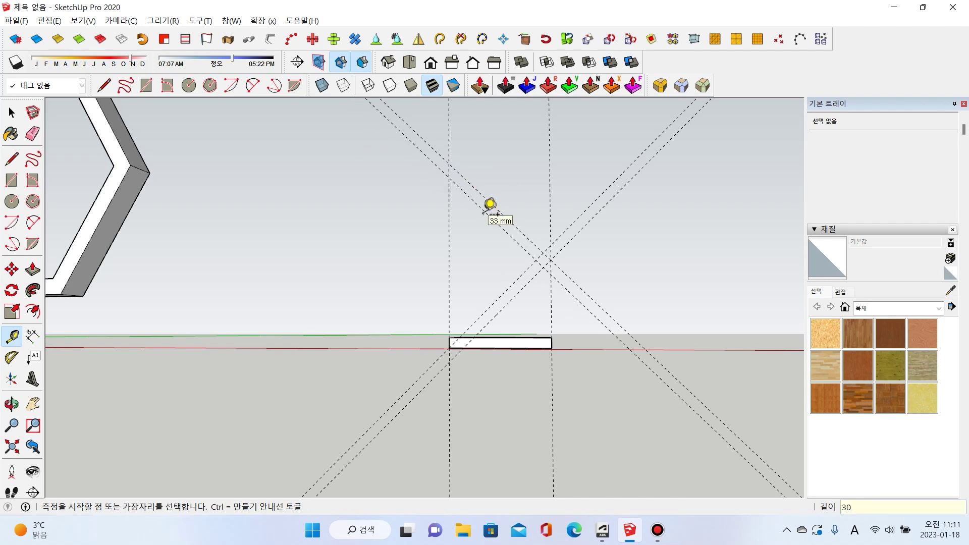
# Step: Create a 90° protractor guide to the upper descending guide, centred where it meets the vertical guide on the slab's left end
pyautogui.click(12, 358)
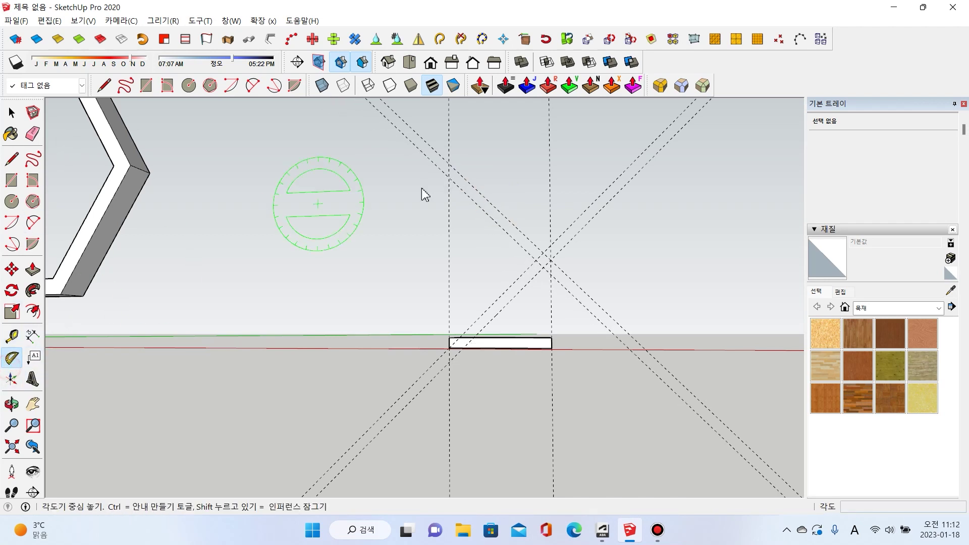
pyautogui.moveTo(362, 200); pyautogui.dragTo(456, 281, button='middle')
pyautogui.click(414, 224)
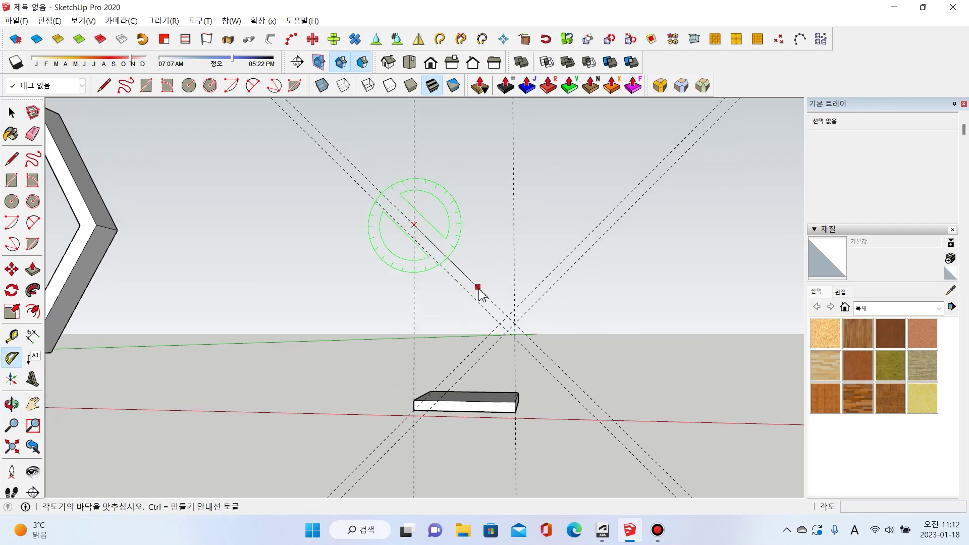
pyautogui.click(478, 287)
pyautogui.write('9')
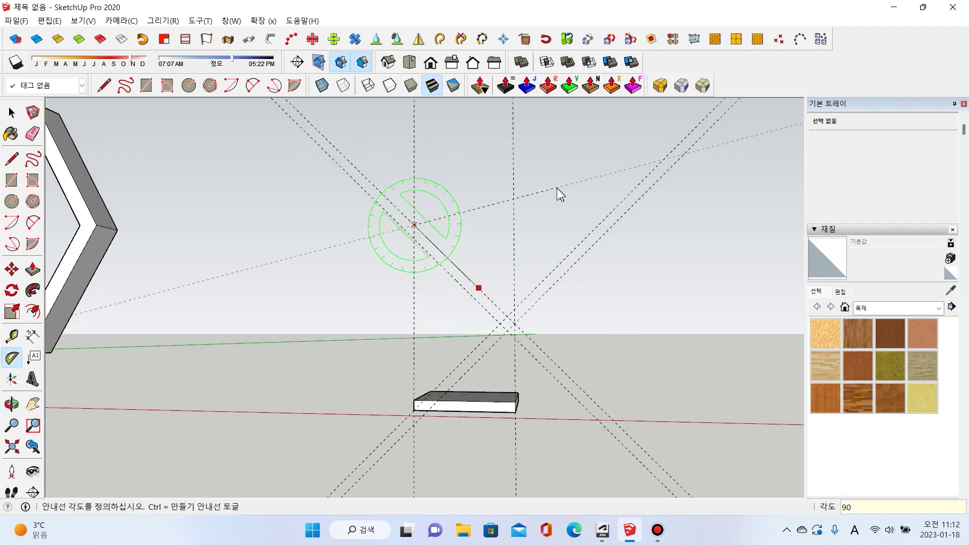
pyautogui.write('0')
pyautogui.press('Return')
# Step: Add a parallel guide 30 mm below the new rising diagonal guide
pyautogui.click(12, 335)
pyautogui.click(459, 177)
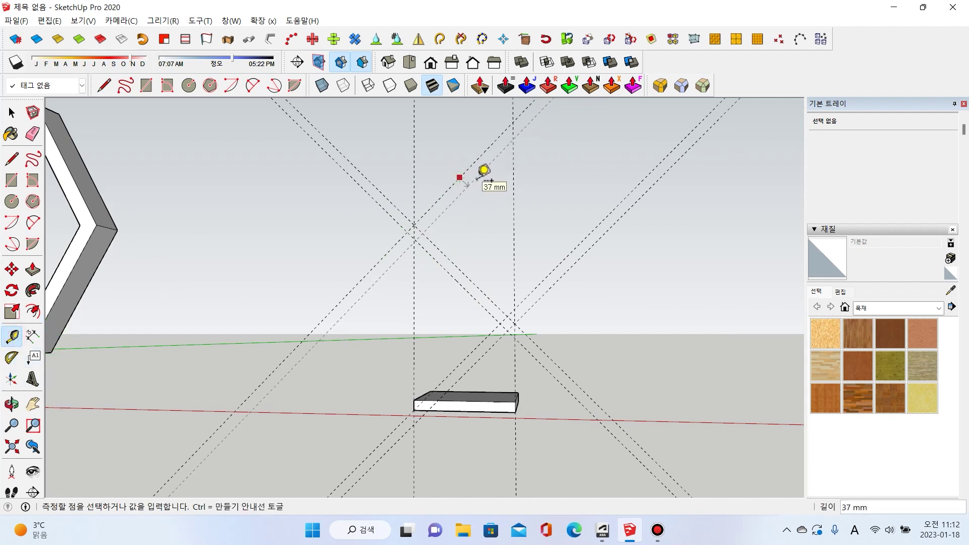
pyautogui.write('30')
pyautogui.press('Return')
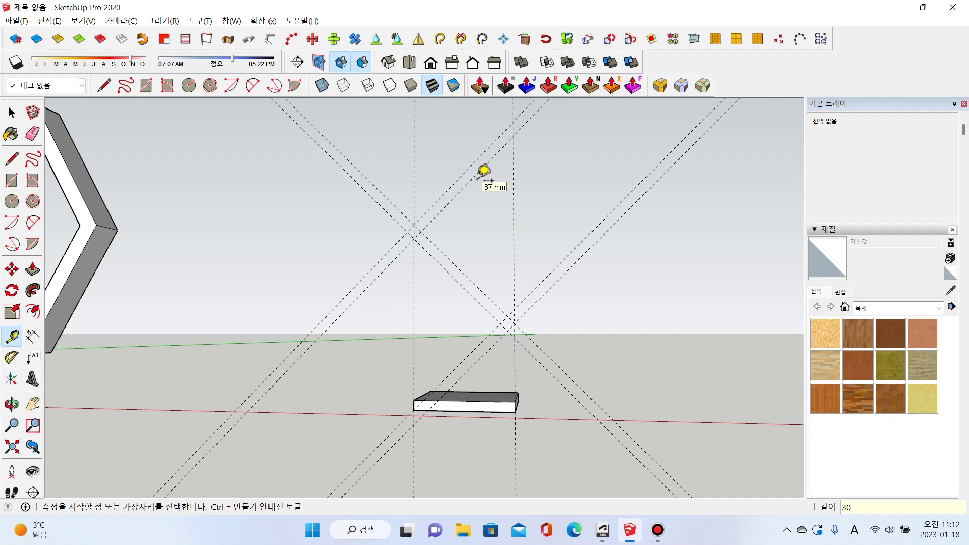
# Step: Create a 90° protractor guide to the lower guide of the second rising pair, centred where it meets the right vertical guide
pyautogui.keyDown('shift'); pyautogui.moveTo(534, 177); pyautogui.dragTo(475, 287, button='middle'); pyautogui.keyUp('shift')
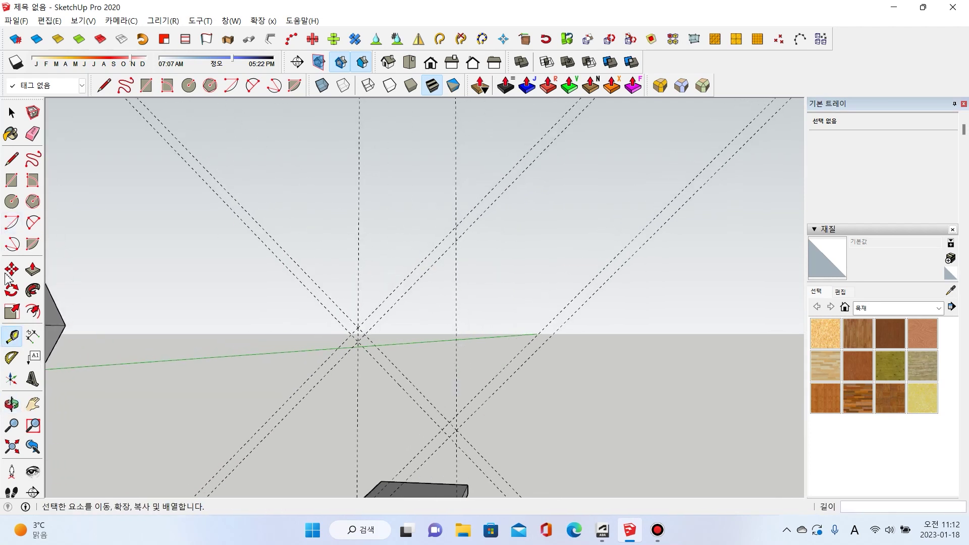
pyautogui.click(456, 245)
pyautogui.click(405, 292)
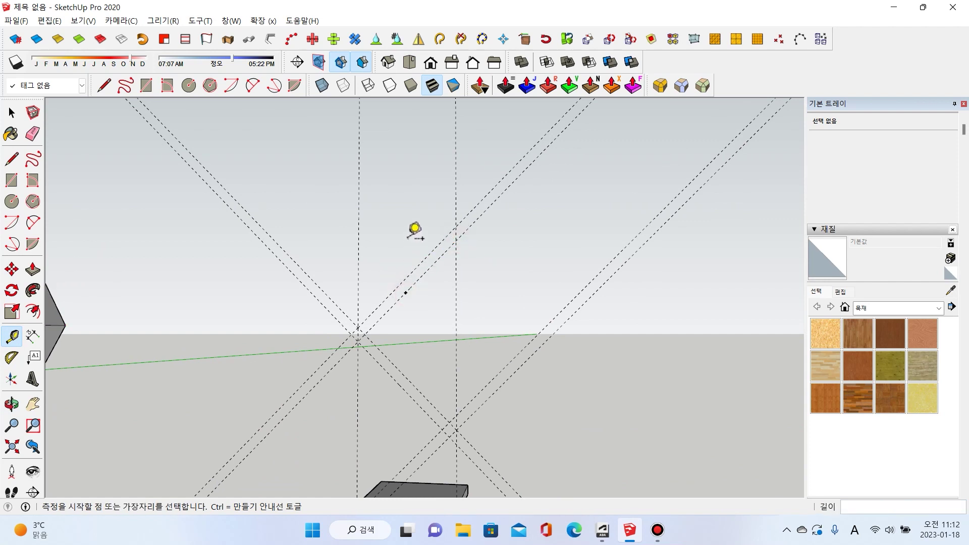
pyautogui.click(12, 358)
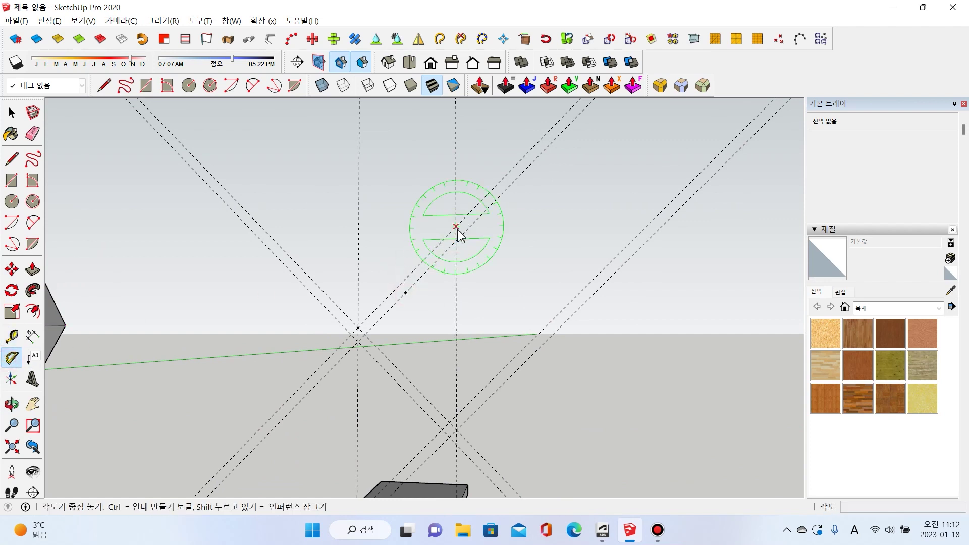
pyautogui.click(456, 241)
pyautogui.click(394, 303)
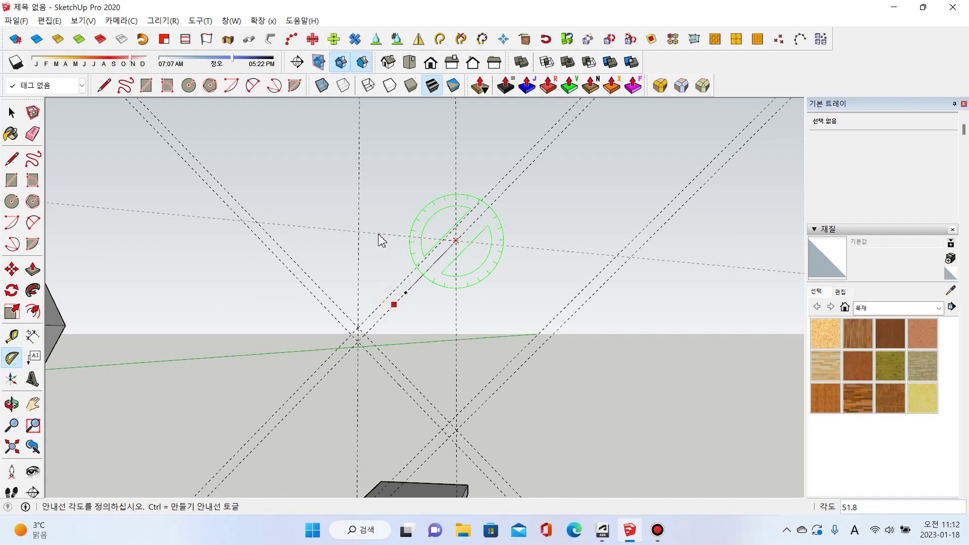
pyautogui.click(379, 238)
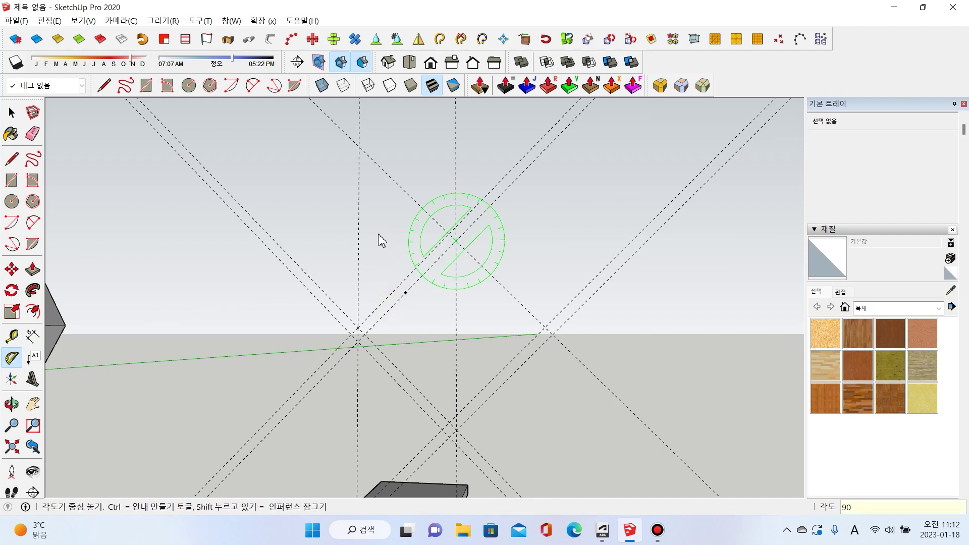
# Step: Try to add a parallel guide 30 mm above the topmost descending guide, starting straight up from it
pyautogui.scroll(-2, 386, 207)
pyautogui.scroll(1, 389, 207)
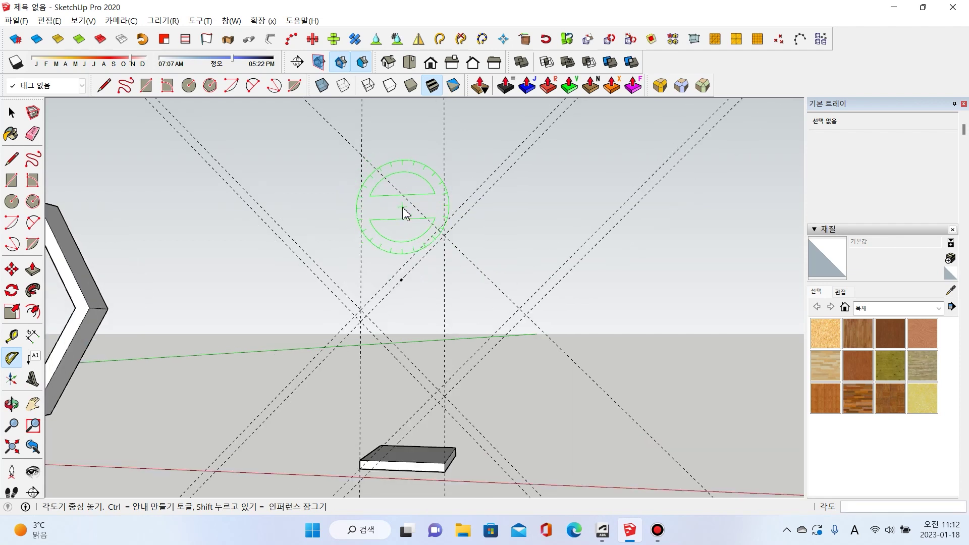
pyautogui.click(12, 335)
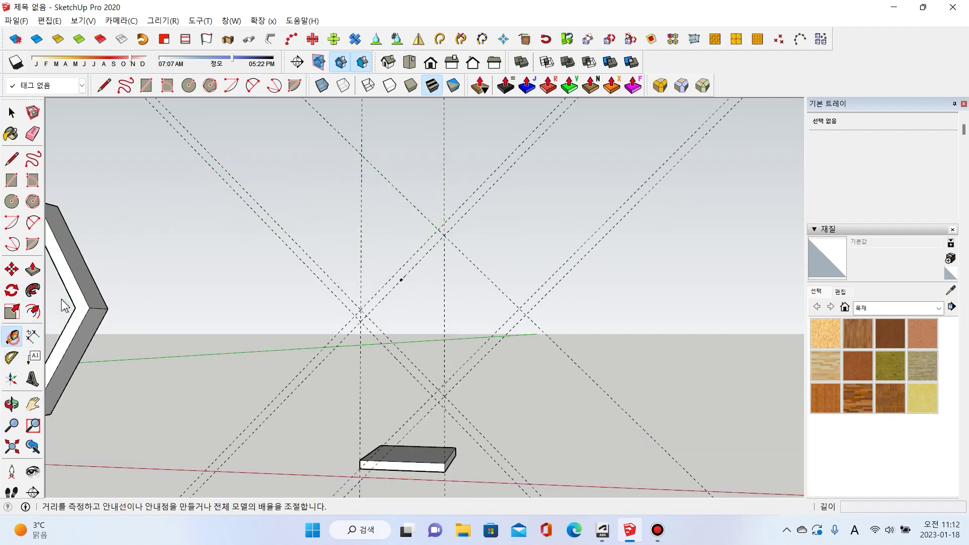
pyautogui.click(392, 184)
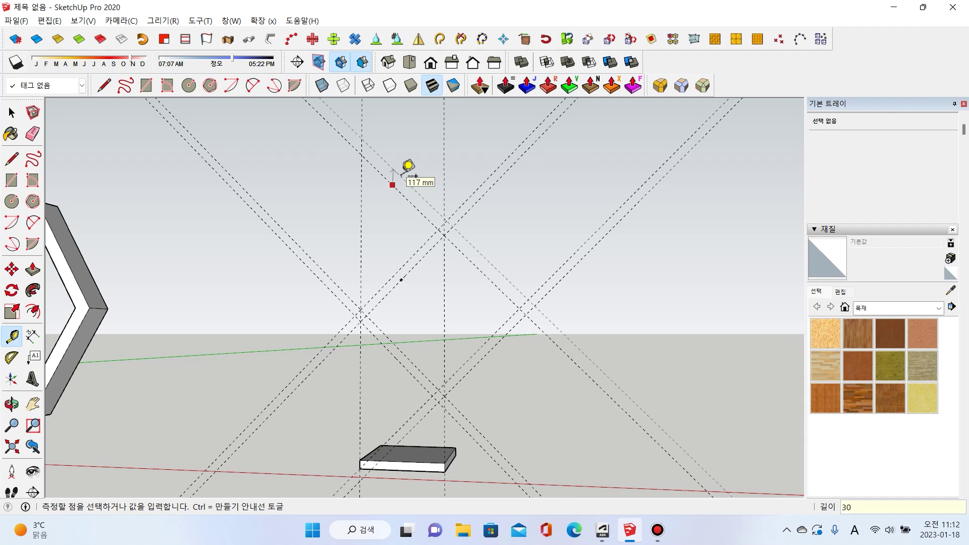
pyautogui.press('Return')
pyautogui.press('z')
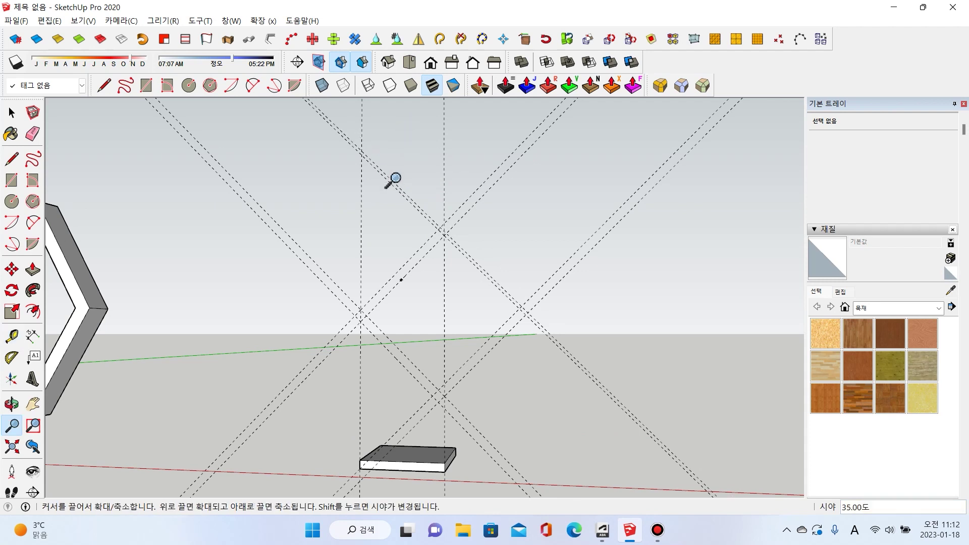
# Step: Add a parallel guide offset perpendicularly 30 mm above the topmost descending guide
pyautogui.scroll(3, 396, 182)
pyautogui.press('t')
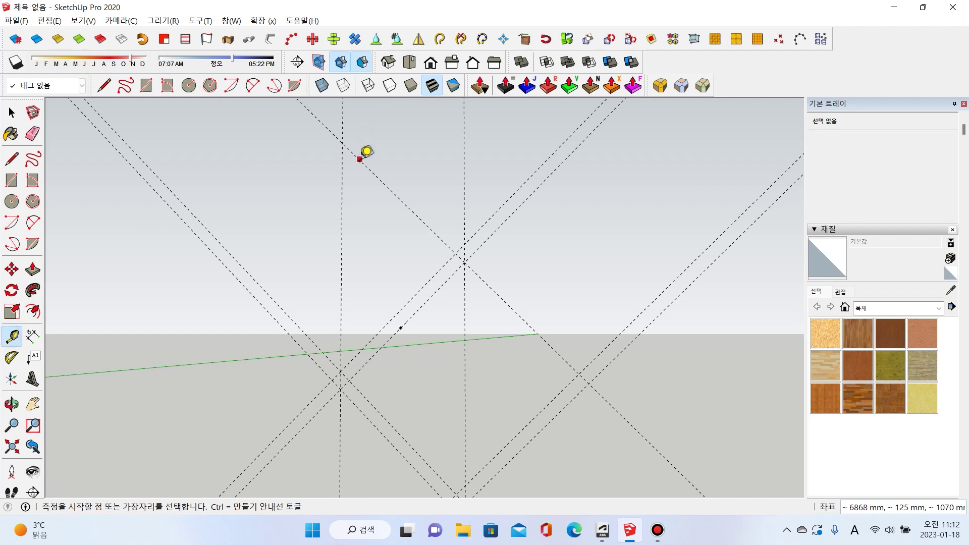
pyautogui.press('space')
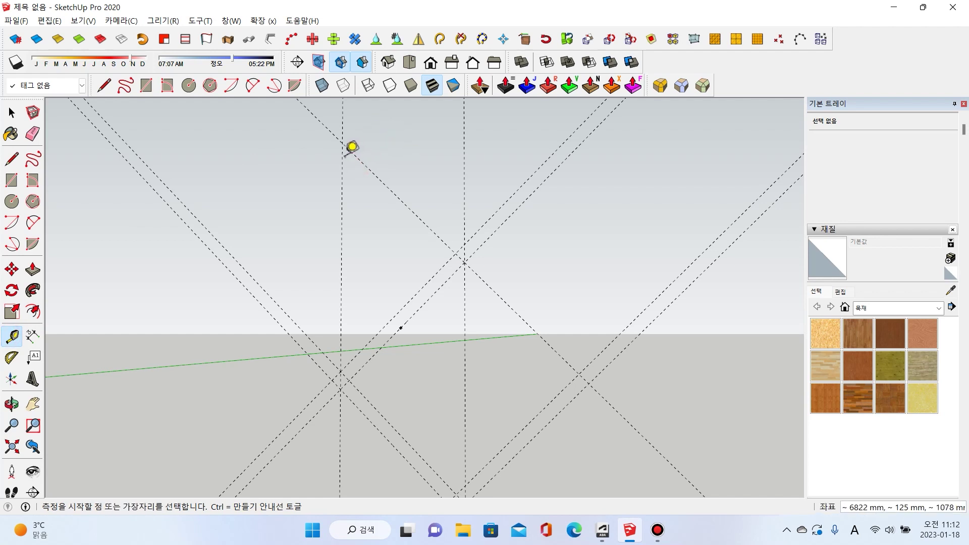
pyautogui.press('t')
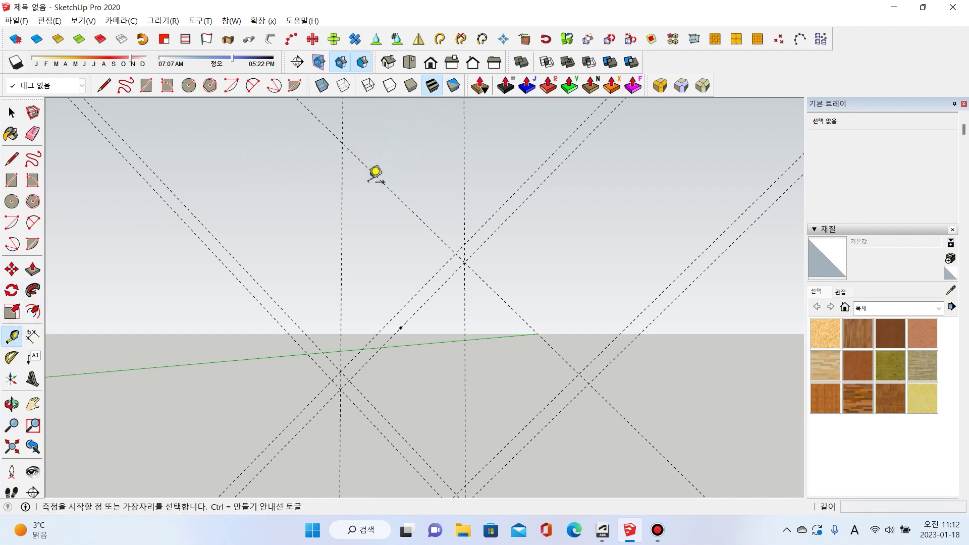
pyautogui.click(382, 177)
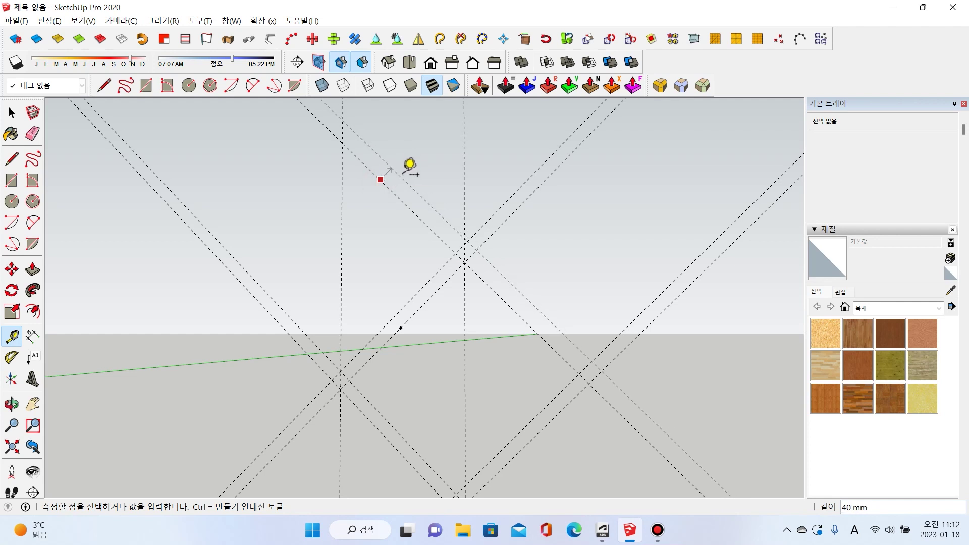
pyautogui.press('Return')
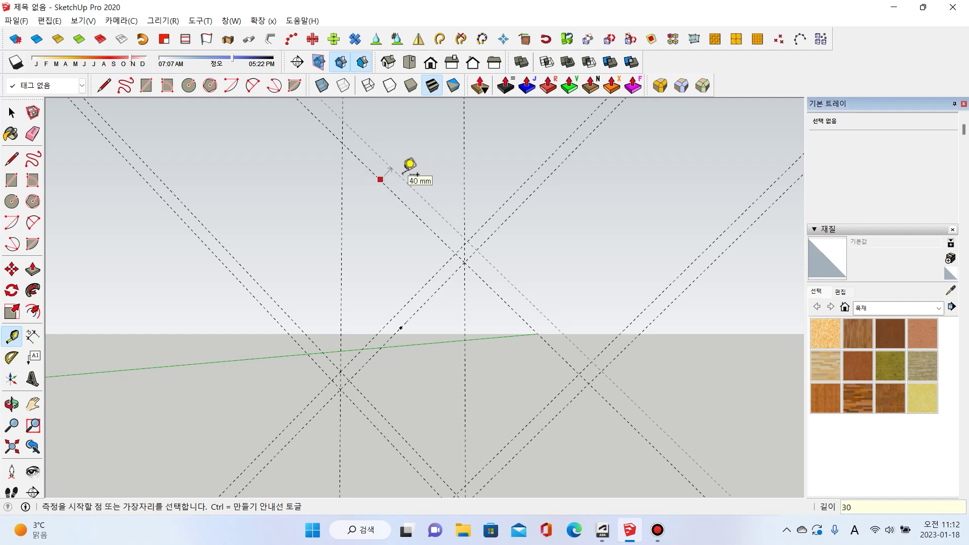
# Step: Create a horizontal guide from the slab's front edge through the left vertical and lower topmost descending guides' intersection, plus a parallel one 30 mm below
pyautogui.scroll(-3, 417, 175)
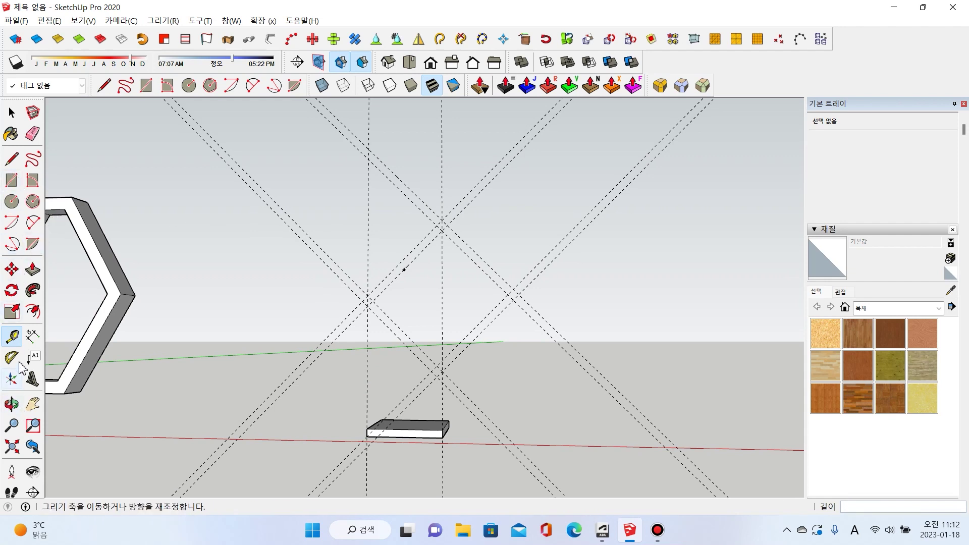
pyautogui.click(405, 429)
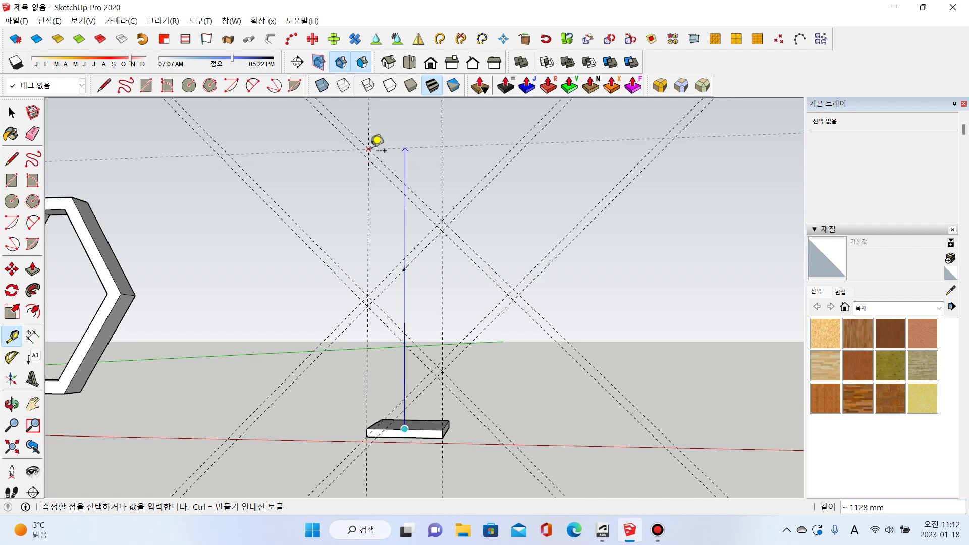
pyautogui.click(370, 160)
pyautogui.click(429, 158)
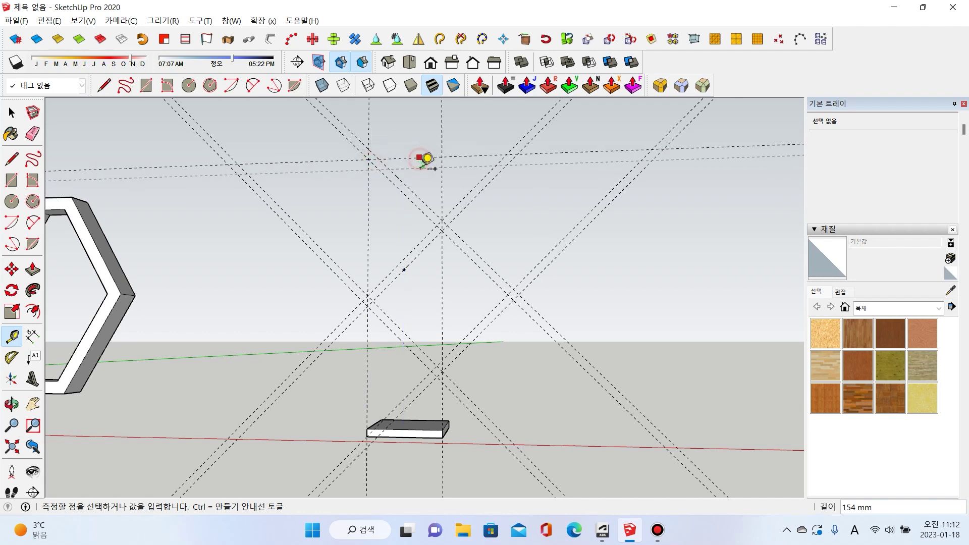
pyautogui.write('30')
pyautogui.press('Return')
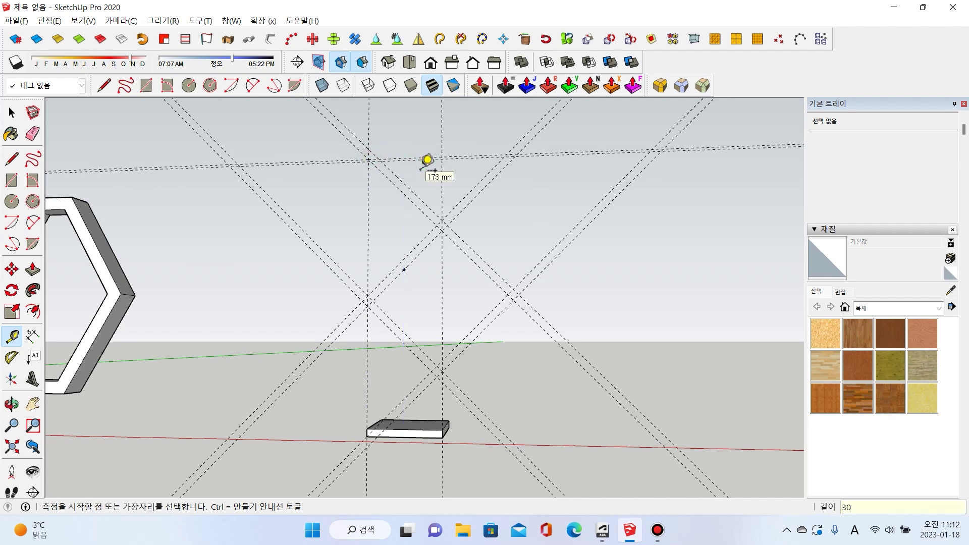
# Step: Add a parallel guide 30 mm below the topmost horizontal guide
pyautogui.scroll(3, 428, 160)
pyautogui.click(423, 158)
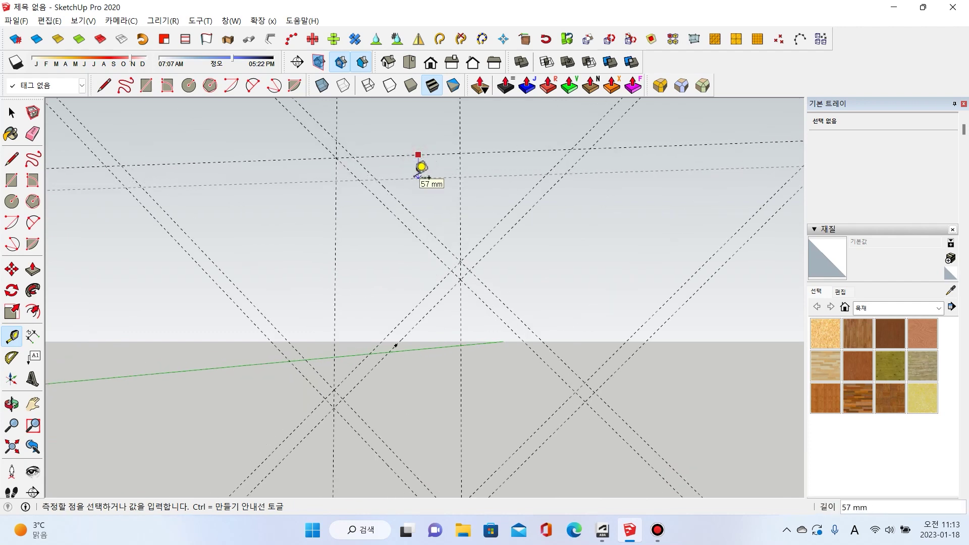
pyautogui.press('Return')
# Step: Draw lines from the slab's front lower-left corner along the rising guide to the descending guide, and up along it to the left vertical guide
pyautogui.moveTo(421, 167); pyautogui.dragTo(392, 245, button='middle')
pyautogui.click(12, 159)
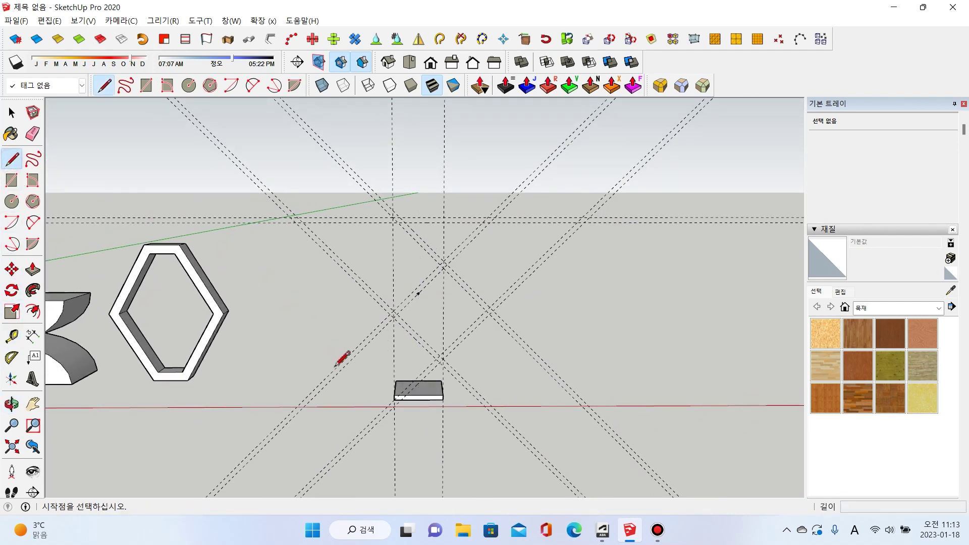
pyautogui.scroll(5, 418, 390)
pyautogui.click(352, 419)
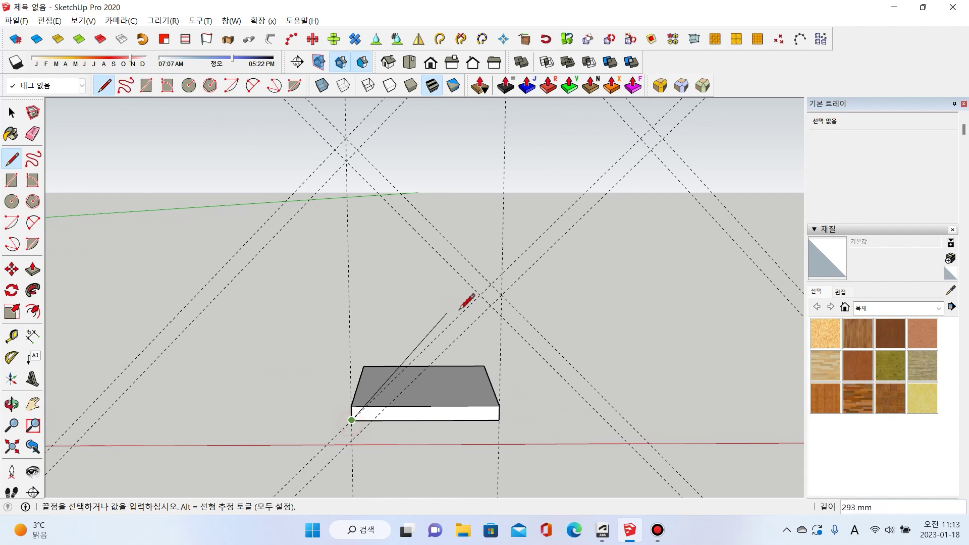
pyautogui.click(481, 295)
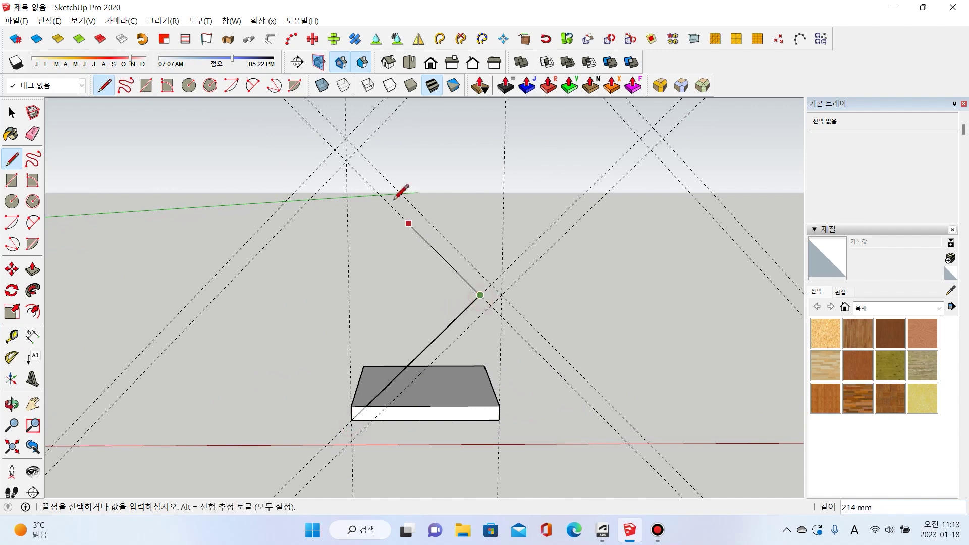
pyautogui.click(346, 160)
pyautogui.scroll(-2, 396, 159)
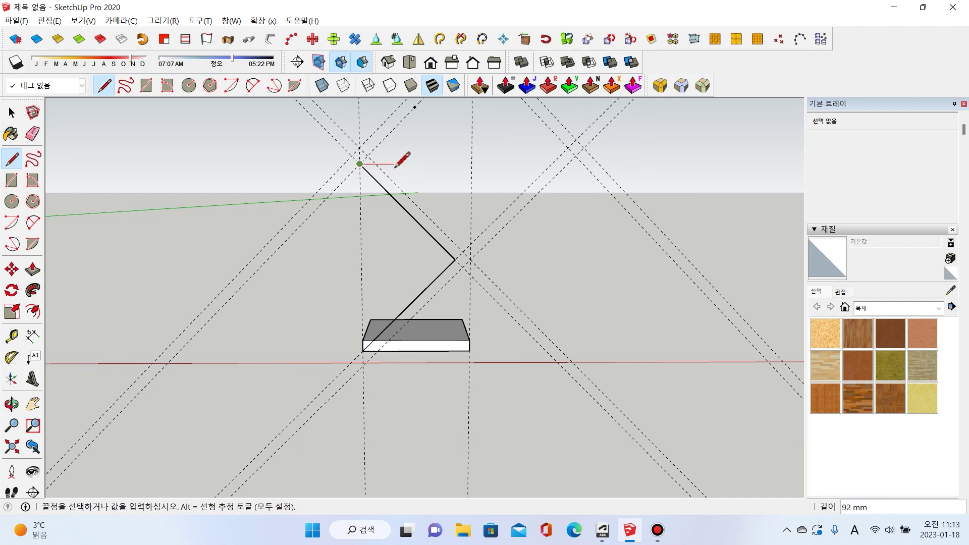
pyautogui.scroll(-3, 397, 164)
pyautogui.keyDown('shift'); pyautogui.moveTo(424, 150); pyautogui.dragTo(359, 255, button='middle'); pyautogui.keyUp('shift')
pyautogui.press('Escape')
# Step: Draw a second line along the lower rising guide, from the slab's bottom front edge up to the right vertical guide
pyautogui.scroll(4, 323, 351)
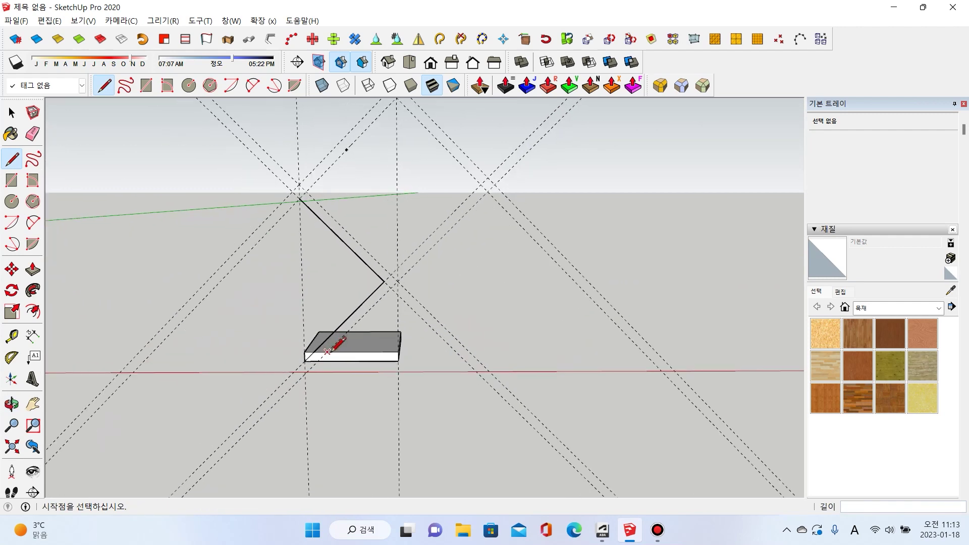
pyautogui.click(311, 364)
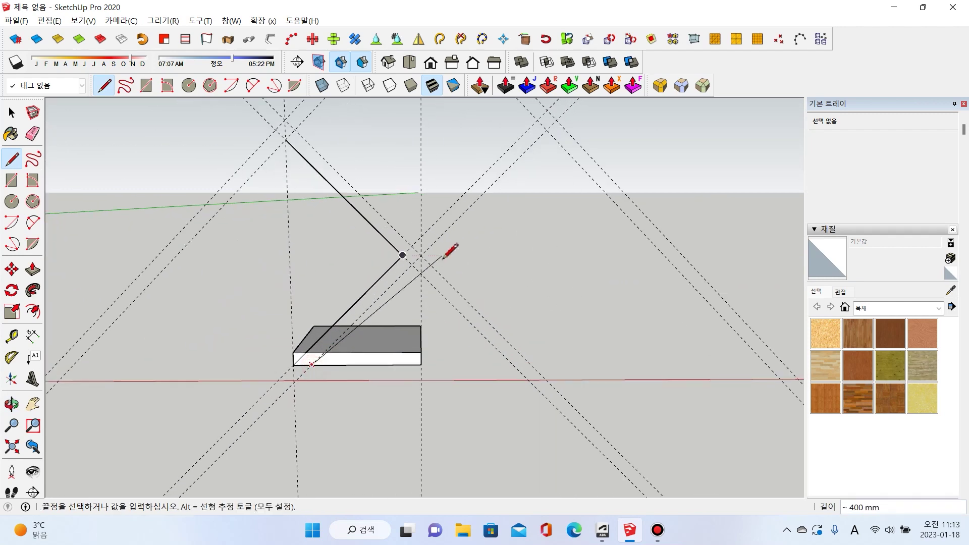
pyautogui.press('Escape')
pyautogui.moveTo(320, 123); pyautogui.dragTo(298, 167, button='middle')
# Step: Move the horizontal pair and topmost descending pair of guides down about 42 mm, so the upper descending guide meets the lower rising guide on the right vertical
pyautogui.click(12, 112)
pyautogui.moveTo(227, 144)
pyautogui.mouseDown(button='middle')
pyautogui.moveTo(256, 162)
pyautogui.moveTo(310, 258)
pyautogui.mouseUp(button='middle')
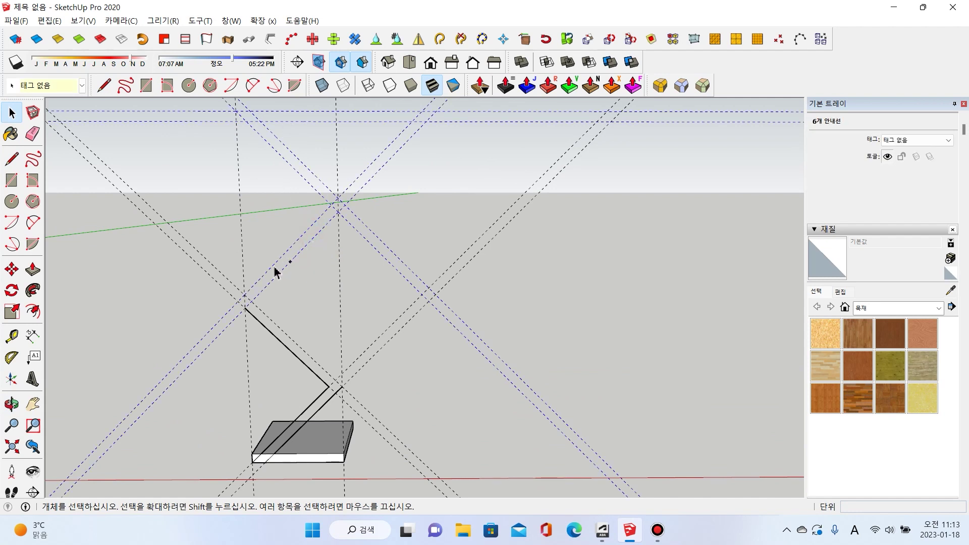
pyautogui.scroll(3, 256, 309)
pyautogui.click(11, 269)
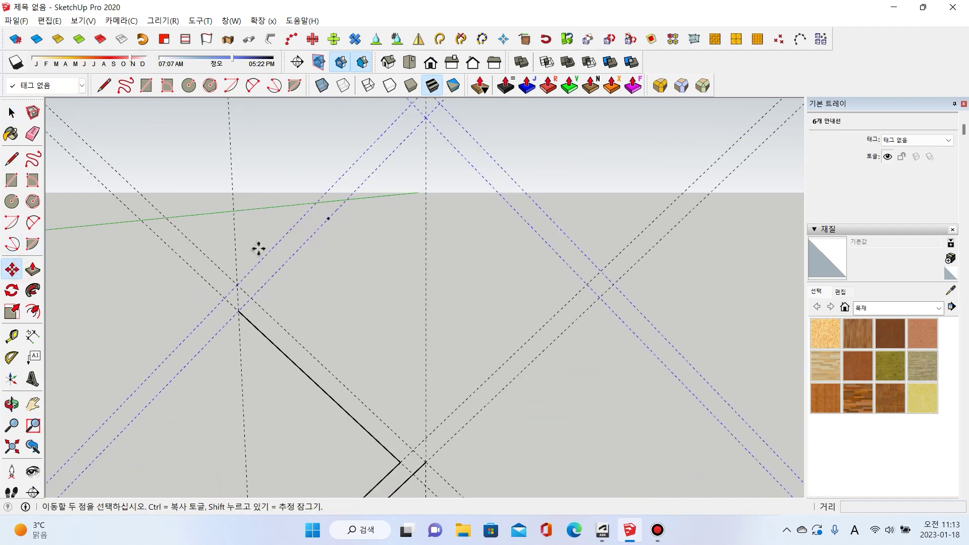
pyautogui.scroll(-4, 284, 257)
pyautogui.press('space')
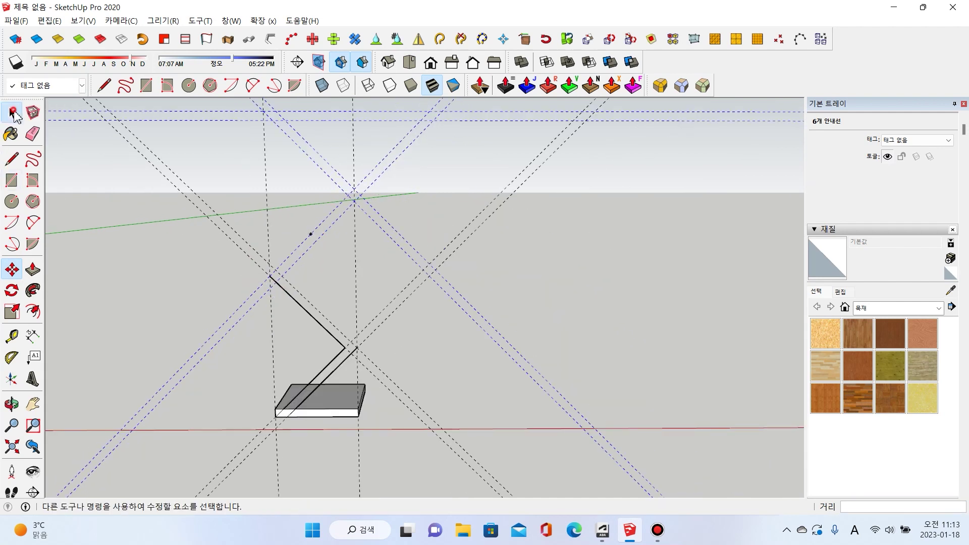
pyautogui.scroll(3, 298, 134)
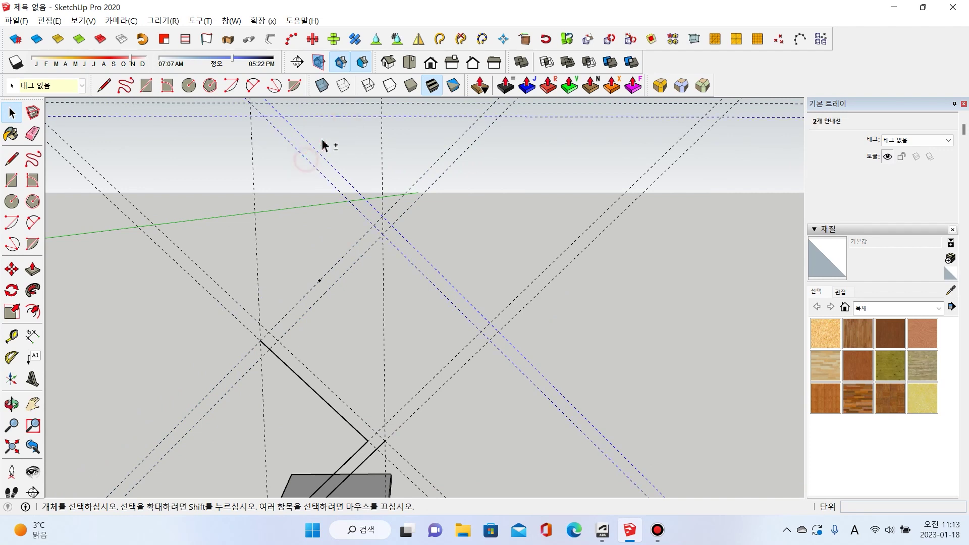
pyautogui.keyDown('ctrl'); pyautogui.click(328, 179); pyautogui.keyUp('ctrl')
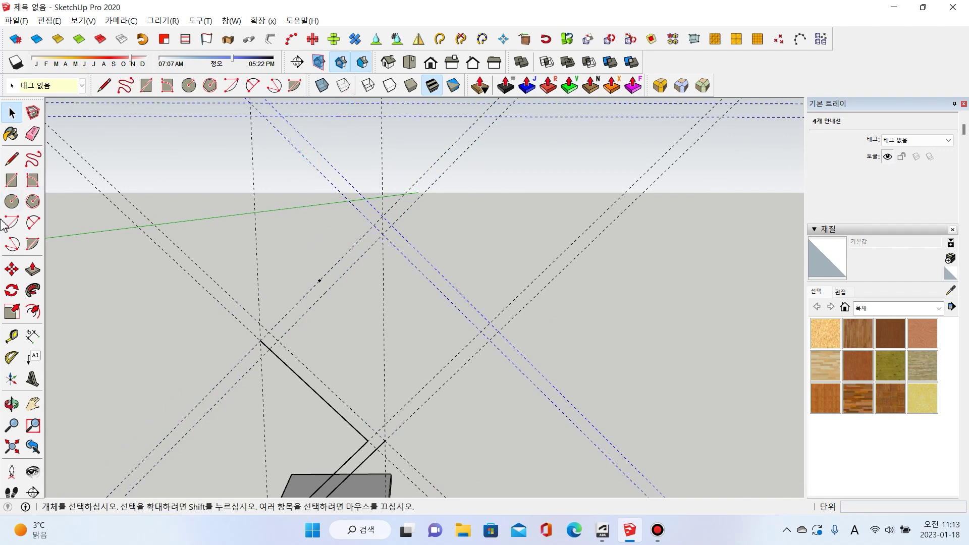
pyautogui.click(11, 269)
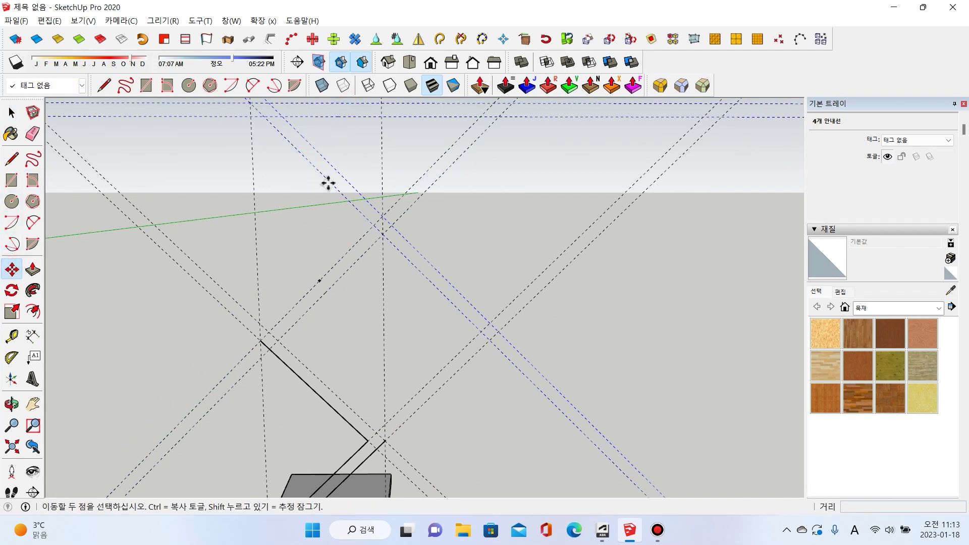
pyautogui.click(387, 216)
pyautogui.click(384, 231)
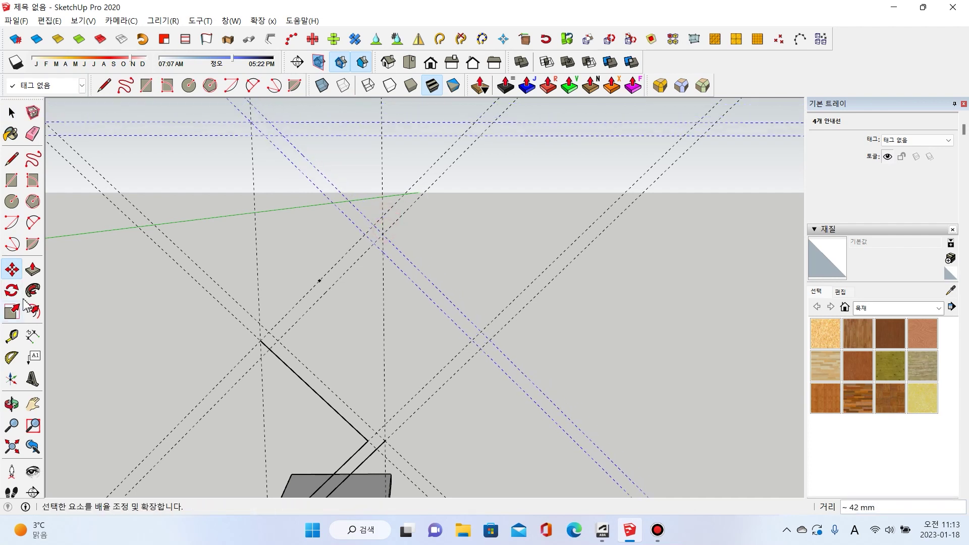
# Step: Continue the zigzag's outer edge up along the rising and descending guides, across the top to the right vertical, and down to the lower horizontal guide
pyautogui.click(11, 160)
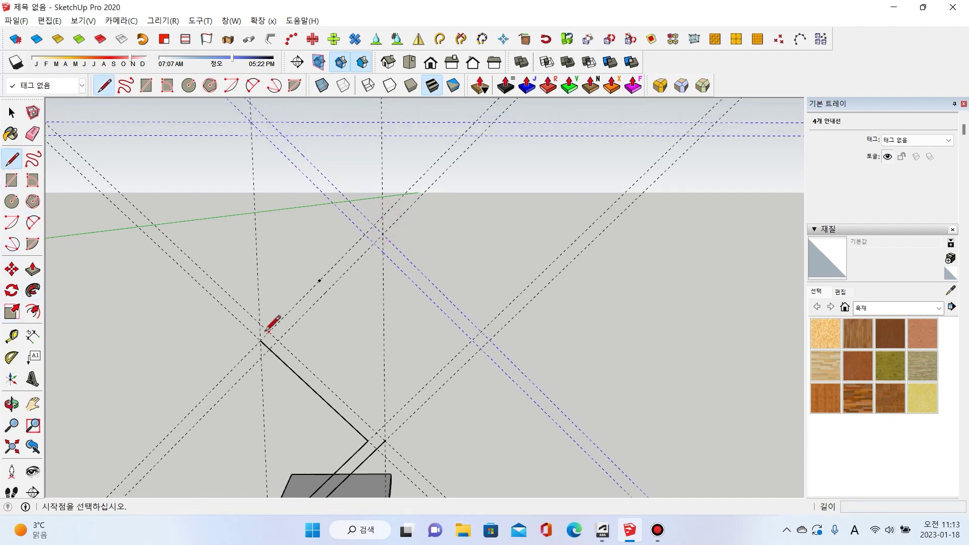
pyautogui.click(260, 340)
pyautogui.click(365, 233)
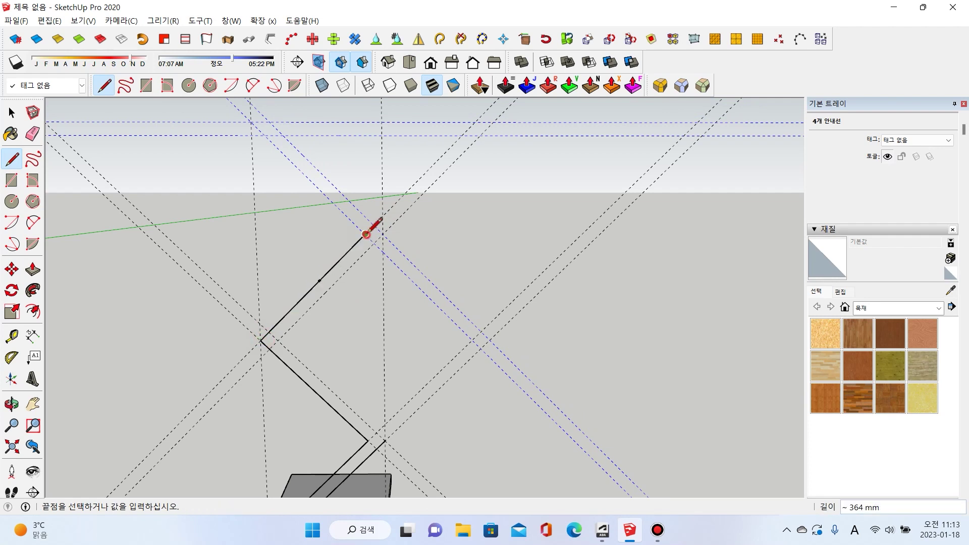
pyautogui.click(251, 122)
pyautogui.click(383, 122)
pyautogui.click(383, 135)
# Step: Draw the zigzag's inner edge back down along the guides to the end of the lowest rising line, closing the profile
pyautogui.click(284, 136)
pyautogui.click(382, 234)
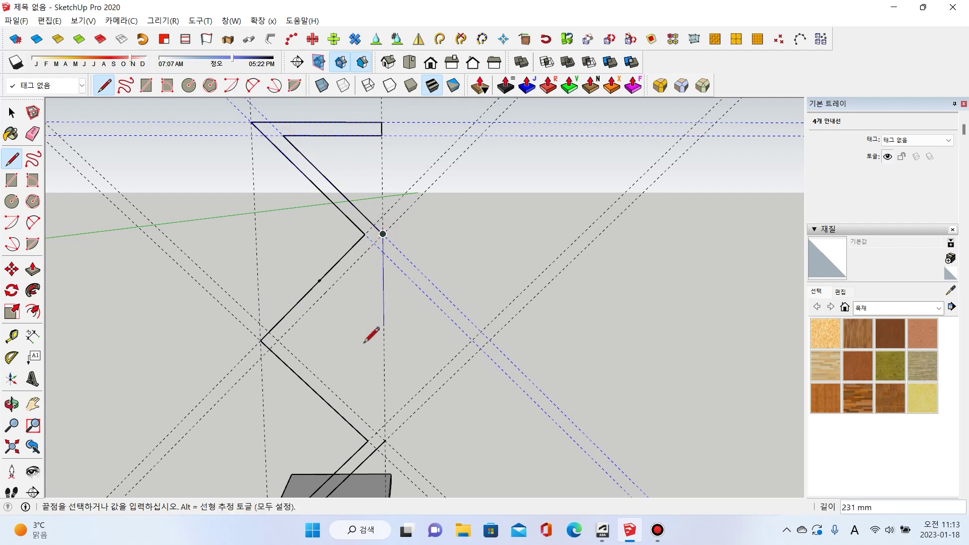
pyautogui.click(277, 341)
pyautogui.click(385, 440)
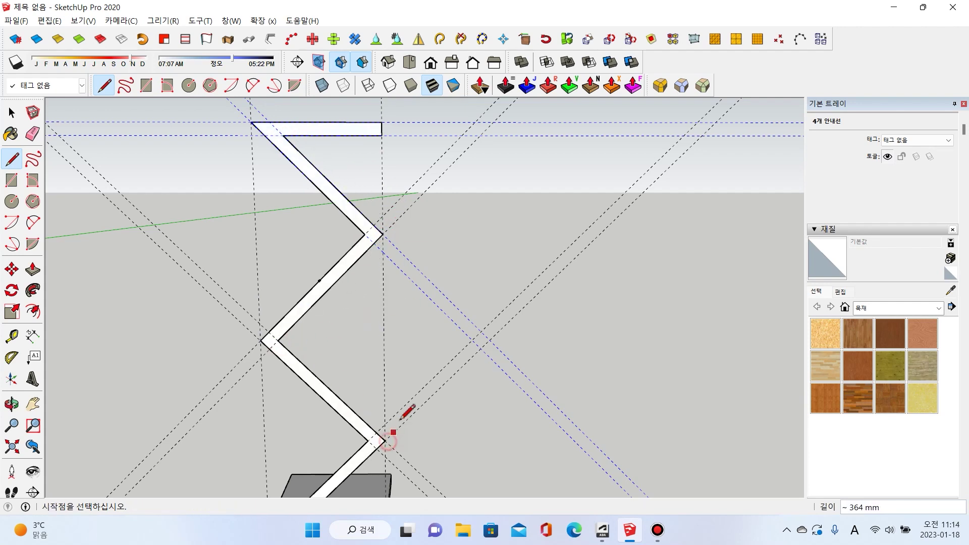
# Step: Delete all the construction guides around the zigzag profile
pyautogui.scroll(-3, 391, 431)
pyautogui.moveTo(424, 383); pyautogui.dragTo(399, 293, button='middle')
pyautogui.click(12, 114)
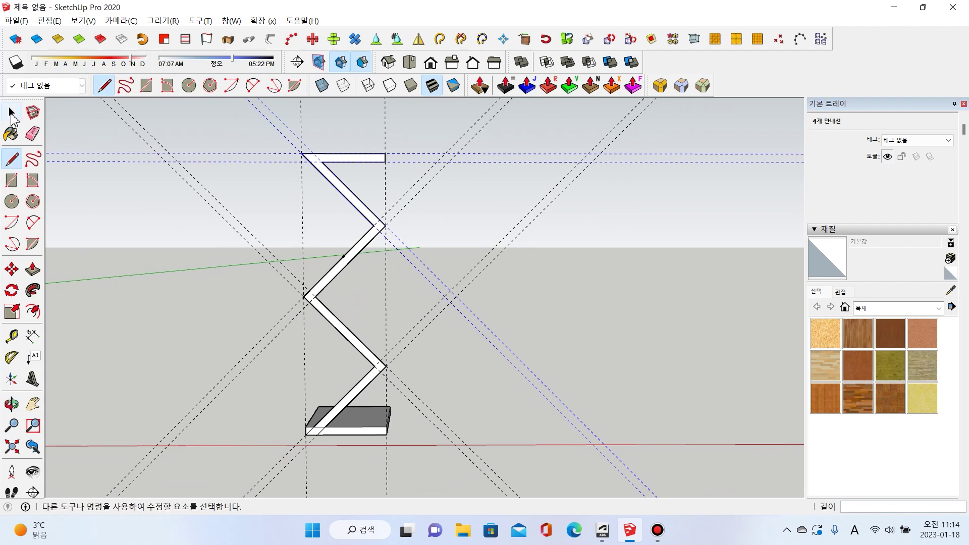
pyautogui.scroll(-2, 485, 400)
pyautogui.click(507, 483)
pyautogui.click(438, 208)
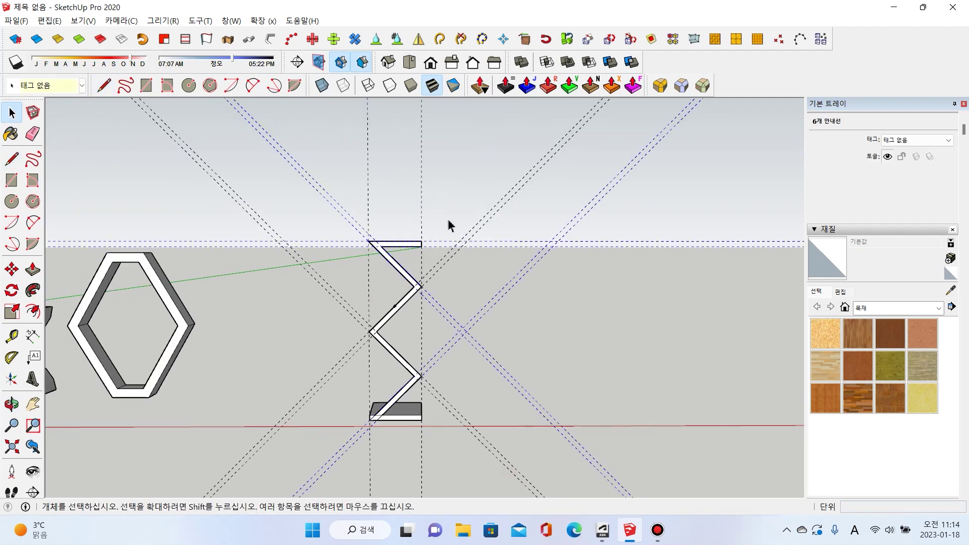
pyautogui.moveTo(524, 277); pyautogui.dragTo(424, 128)
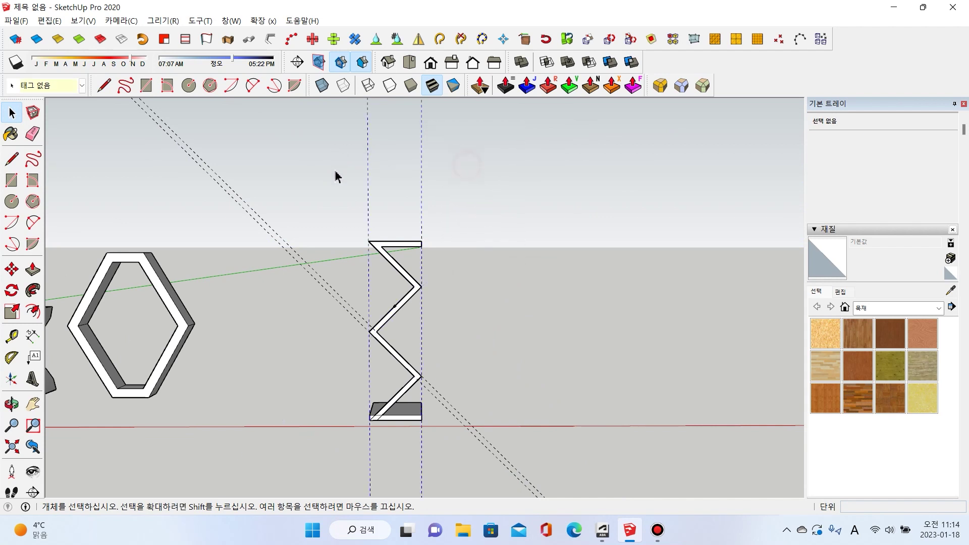
pyautogui.scroll(5, 354, 384)
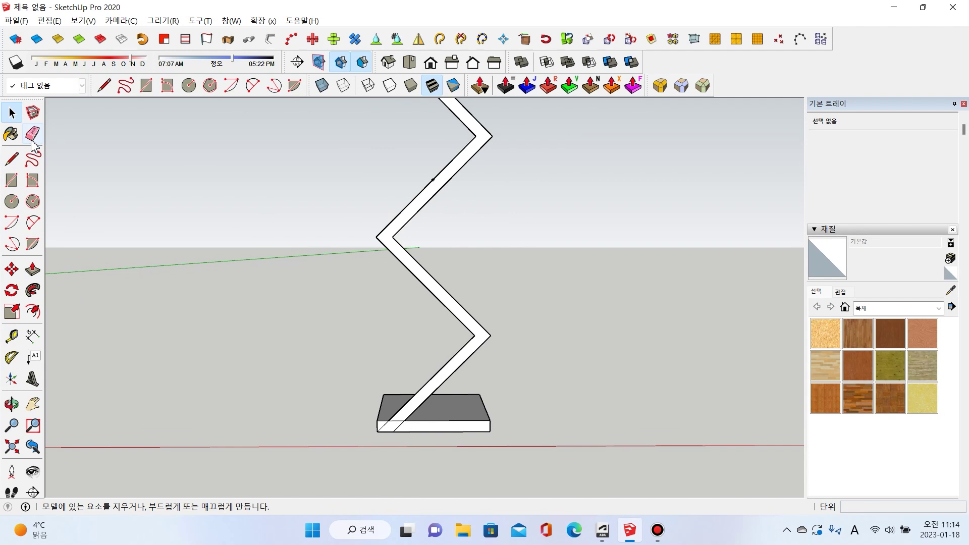
# Step: Push/pull the zigzag face 300 mm back to match the slab's depth
pyautogui.click(32, 270)
pyautogui.scroll(-3, 458, 283)
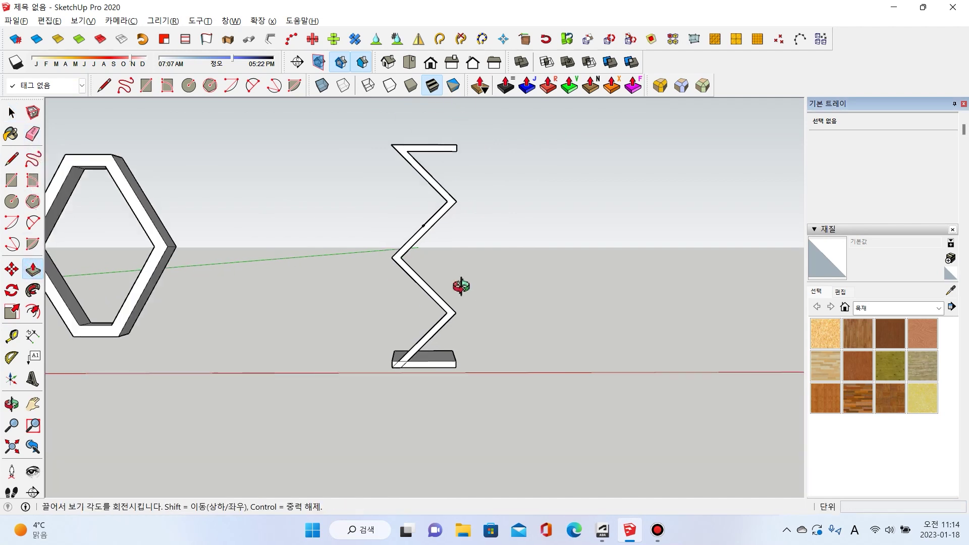
pyautogui.moveTo(458, 283); pyautogui.dragTo(234, 372, button='middle')
pyautogui.scroll(2, 459, 323)
pyautogui.click(460, 325)
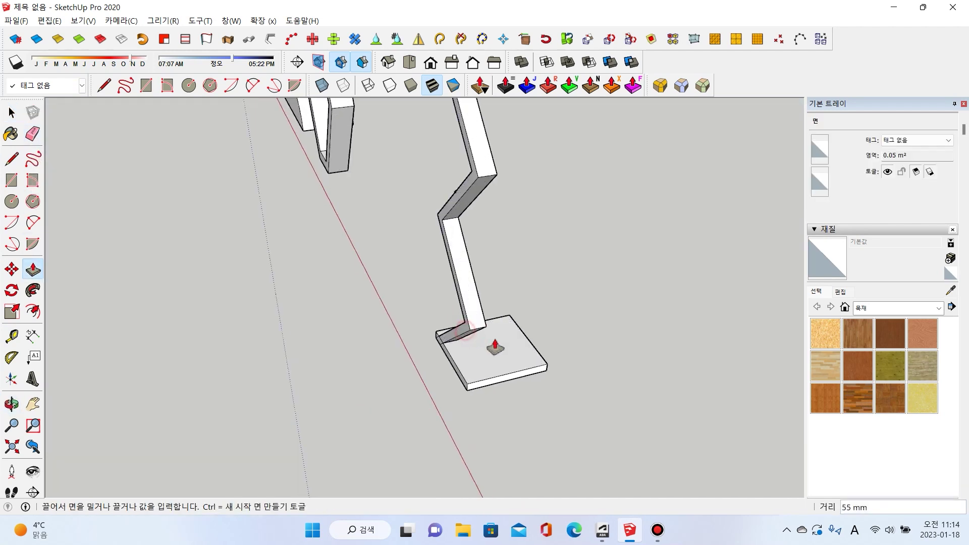
pyautogui.click(544, 371)
pyautogui.moveTo(544, 371); pyautogui.dragTo(474, 316, button='middle')
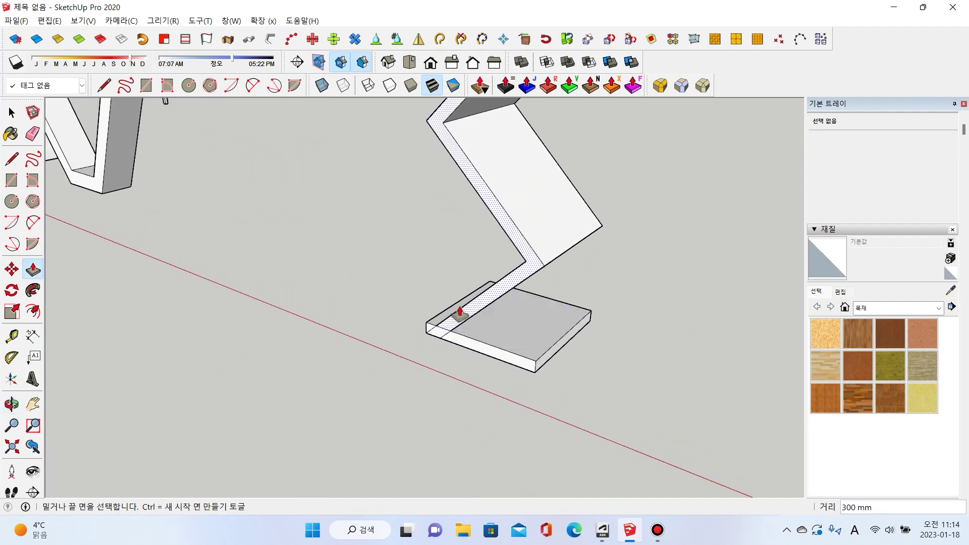
# Step: Push the small triangular face at the slab's front-left corner back 300 mm to cut it away flush with the zigzag
pyautogui.scroll(3, 404, 334)
pyautogui.click(432, 340)
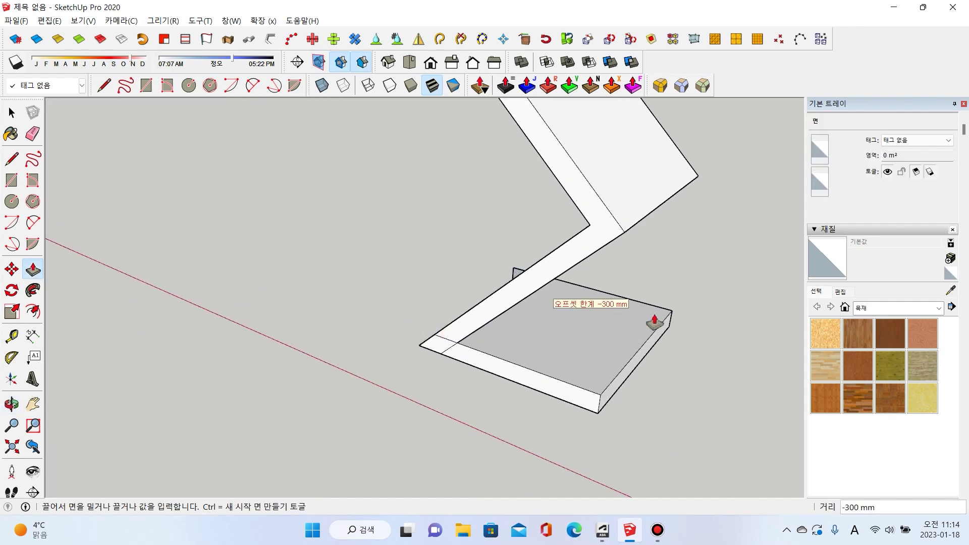
pyautogui.click(672, 318)
pyautogui.moveTo(630, 320); pyautogui.dragTo(498, 292, button='middle')
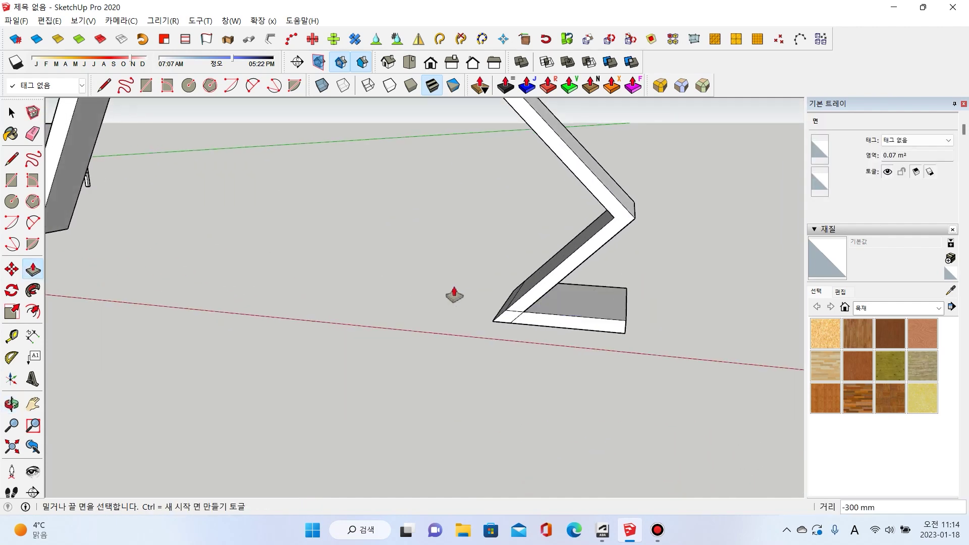
# Step: Erase the leftover dividing lines on the front face where the zigzag meets the slab
pyautogui.click(32, 134)
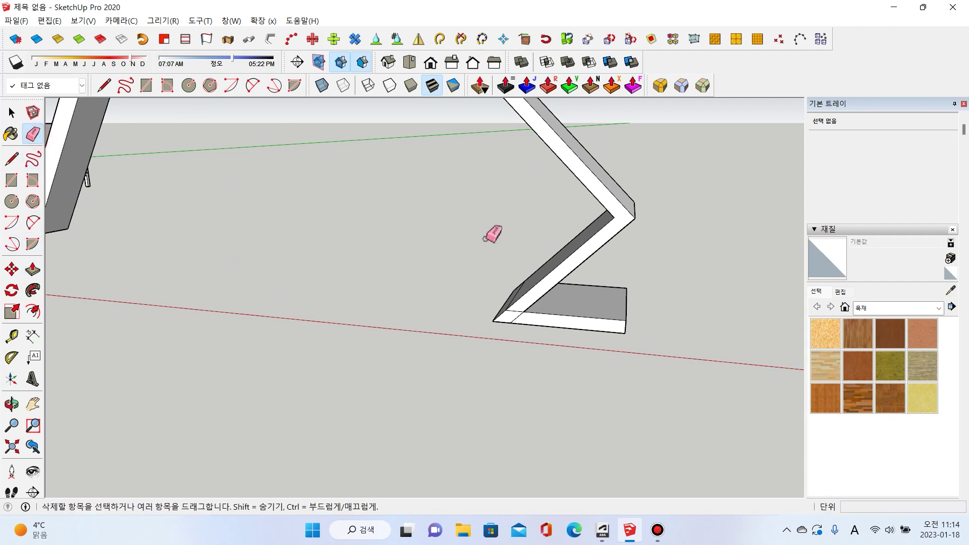
pyautogui.scroll(3, 495, 267)
pyautogui.click(536, 358)
pyautogui.moveTo(454, 330)
pyautogui.mouseDown(button='middle')
pyautogui.moveTo(666, 310)
pyautogui.moveTo(417, 307)
pyautogui.mouseUp(button='middle')
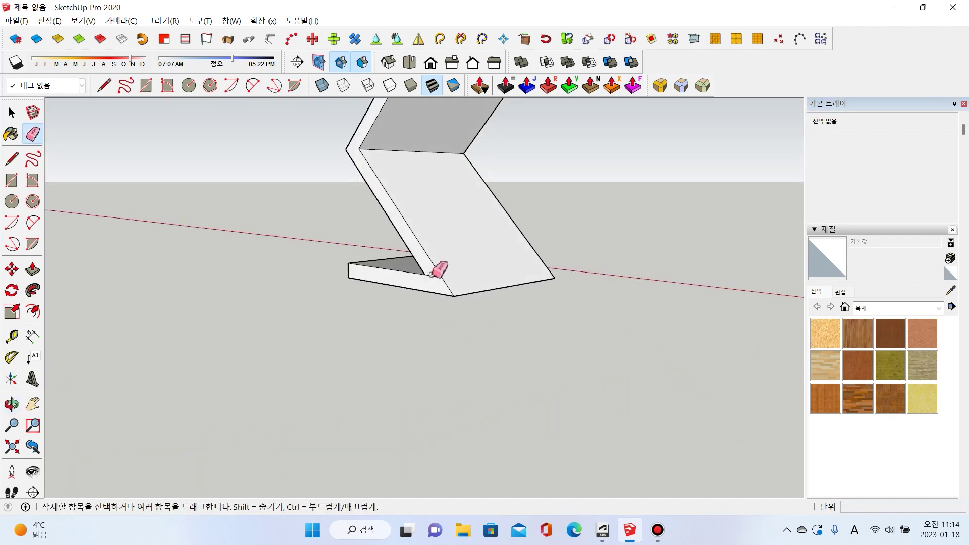
# Step: Draw an upright 400 x 300 mm rectangle to the right of the zigzag piece, near the red axis
pyautogui.scroll(-3, 535, 218)
pyautogui.moveTo(571, 212); pyautogui.dragTo(311, 240, button='middle')
pyautogui.scroll(-2, 498, 216)
pyautogui.scroll(-5, 558, 210)
pyautogui.moveTo(558, 210)
pyautogui.mouseDown(button='middle')
pyautogui.moveTo(445, 221)
pyautogui.moveTo(445, 241)
pyautogui.moveTo(350, 226)
pyautogui.mouseUp(button='middle')
pyautogui.click(12, 112)
pyautogui.moveTo(499, 188); pyautogui.dragTo(559, 282, button='middle')
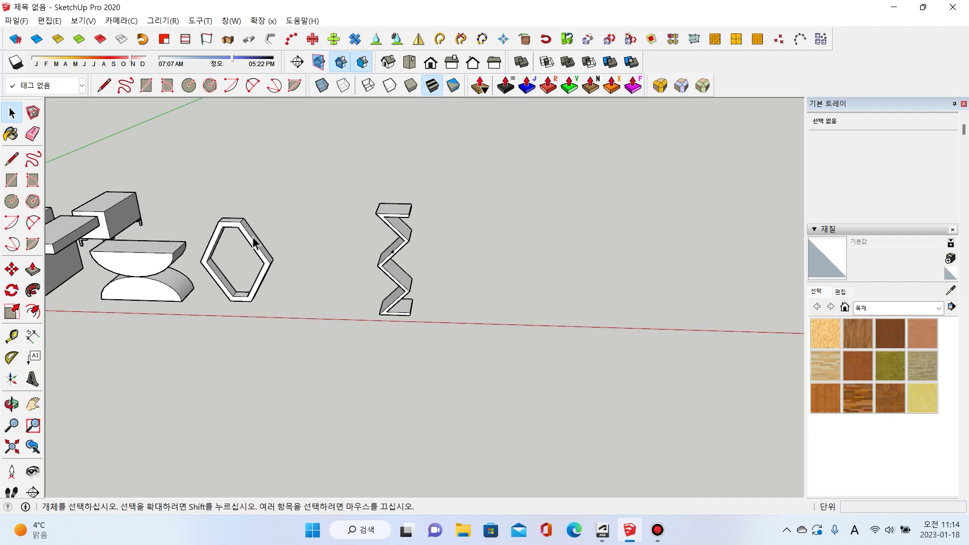
pyautogui.click(12, 180)
pyautogui.scroll(4, 583, 257)
pyautogui.moveTo(527, 294); pyautogui.dragTo(536, 255, button='middle')
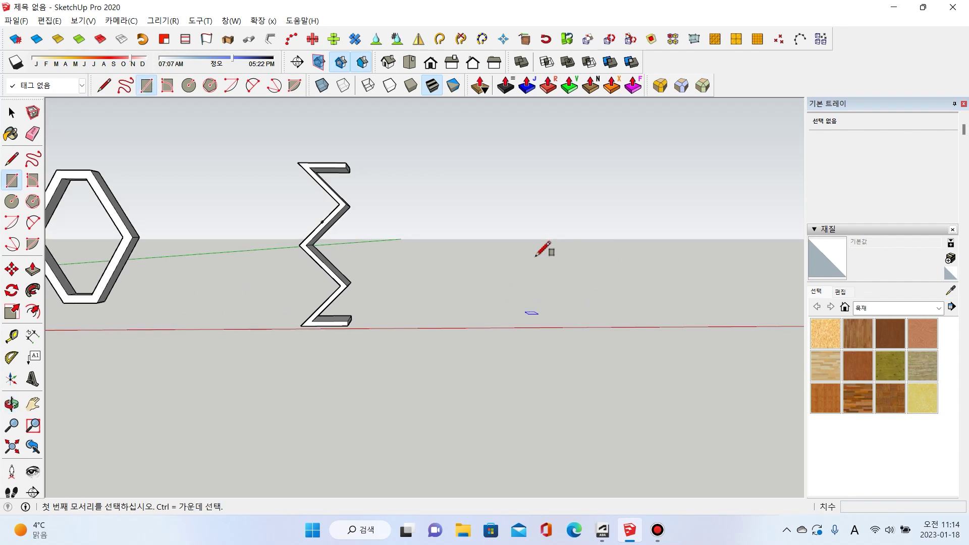
pyautogui.click(508, 314)
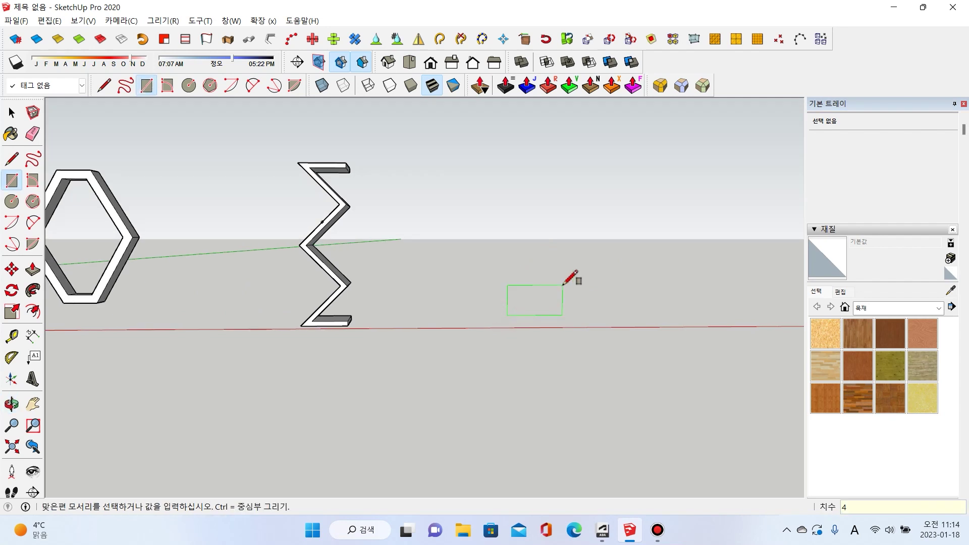
pyautogui.write('400,300')
pyautogui.press('Return')
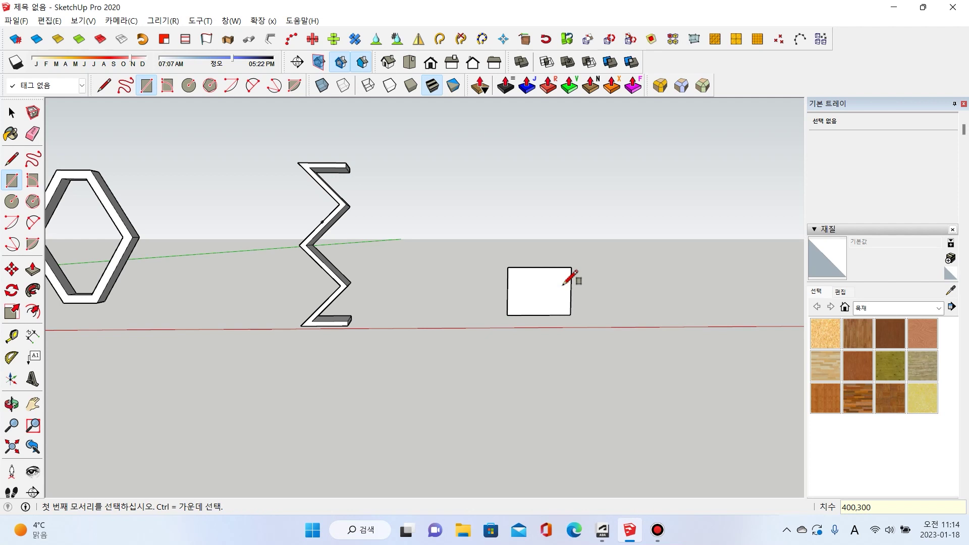
# Step: Create a 30° protractor guide from the rectangle's left edge, centred on its lower-left corner and leaning outward
pyautogui.moveTo(417, 113); pyautogui.dragTo(530, 214, button='middle')
pyautogui.hotkey('shift', 'p')
pyautogui.click(524, 172)
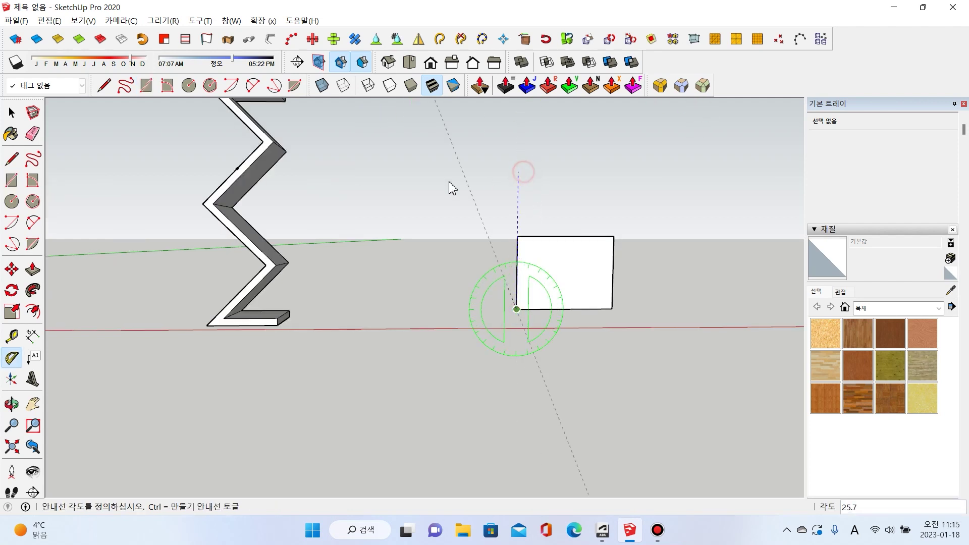
pyautogui.press('Return')
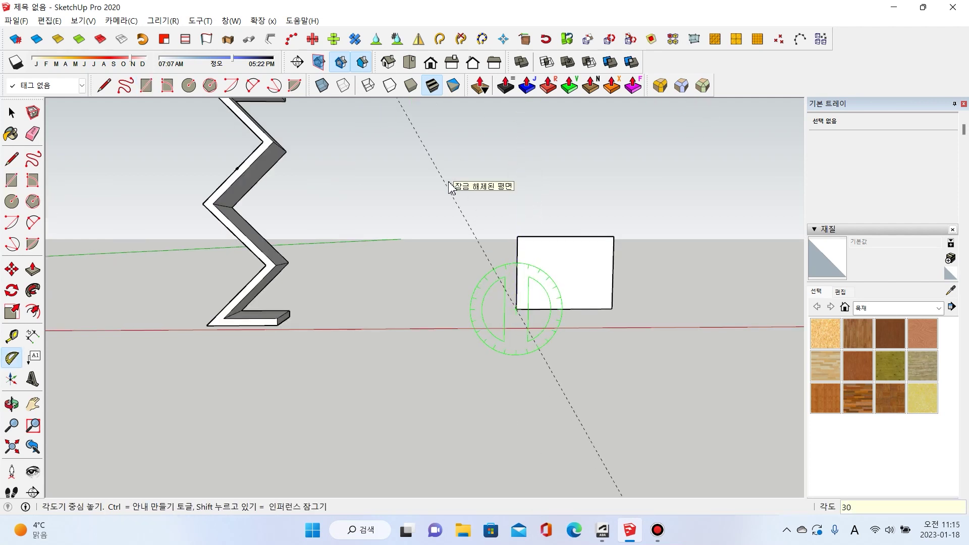
# Step: Create a 30° protractor guide from the rectangle's left edge, centred on its upper-left corner and leaning outward below it
pyautogui.click(518, 236)
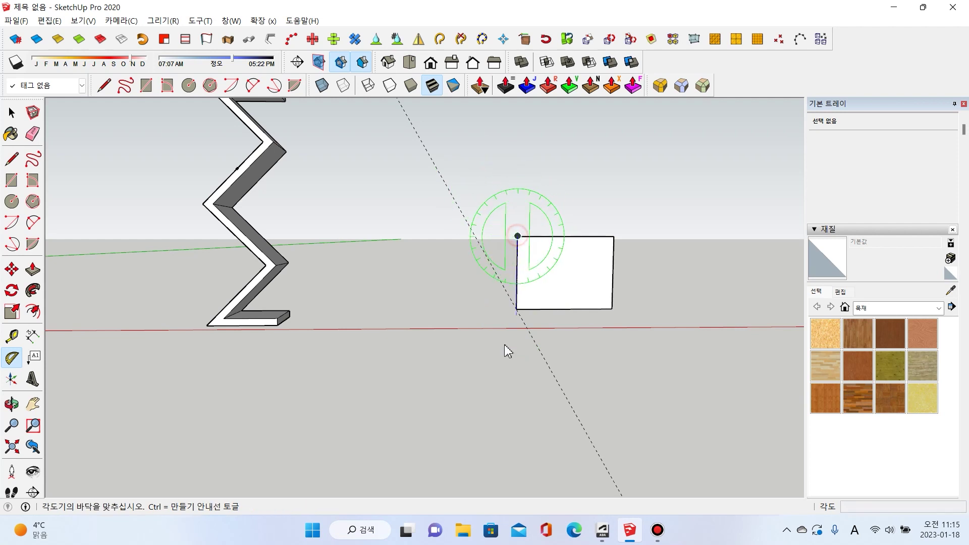
pyautogui.click(510, 399)
pyautogui.write('30')
pyautogui.press('Return')
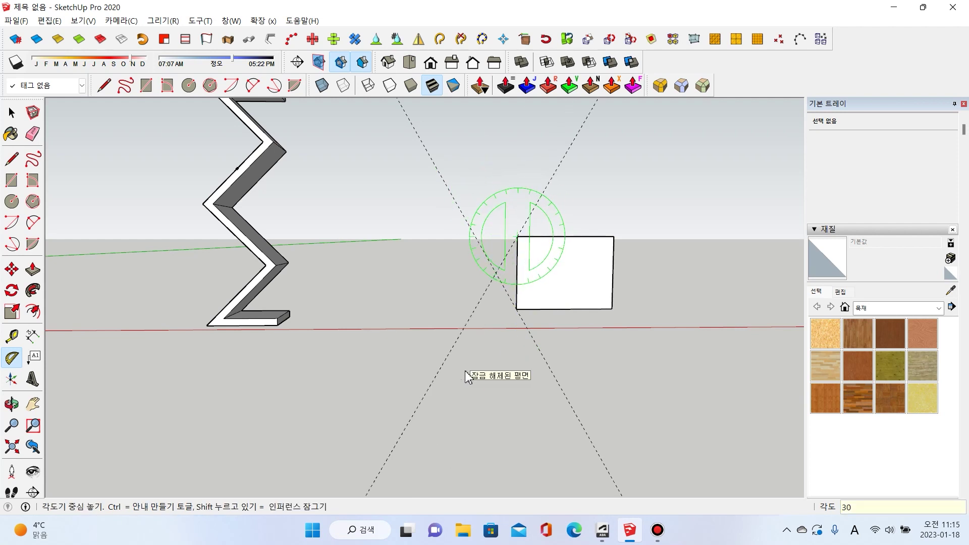
# Step: Create outward-leaning 30° protractor guides from the rectangle's right edge, centred on its upper-right and lower-right corners
pyautogui.click(614, 236)
pyautogui.click(612, 393)
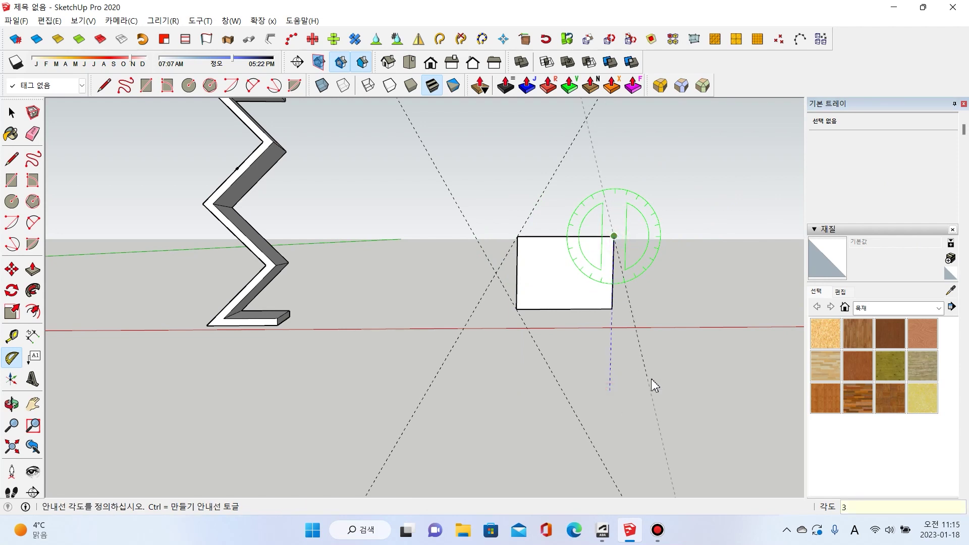
pyautogui.write('30')
pyautogui.press('Return')
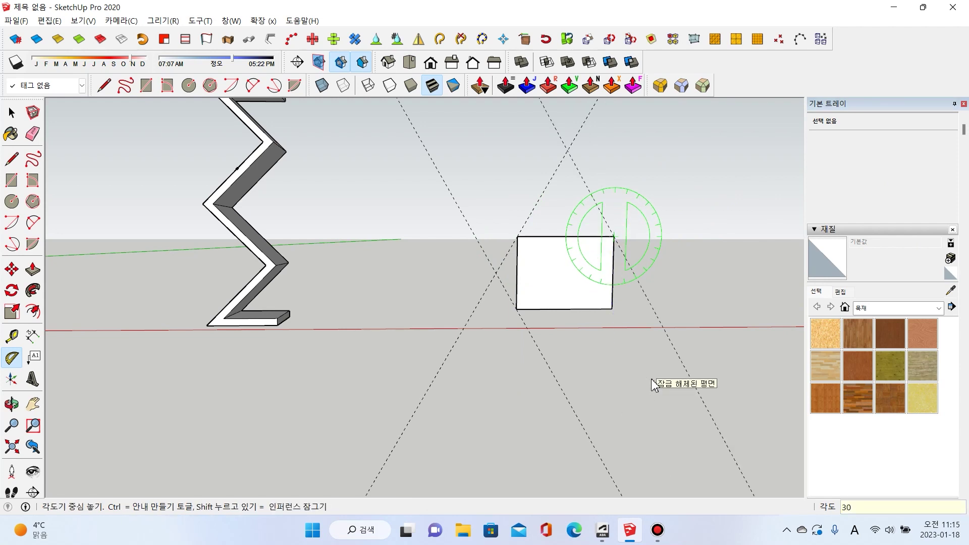
pyautogui.click(613, 314)
pyautogui.click(616, 197)
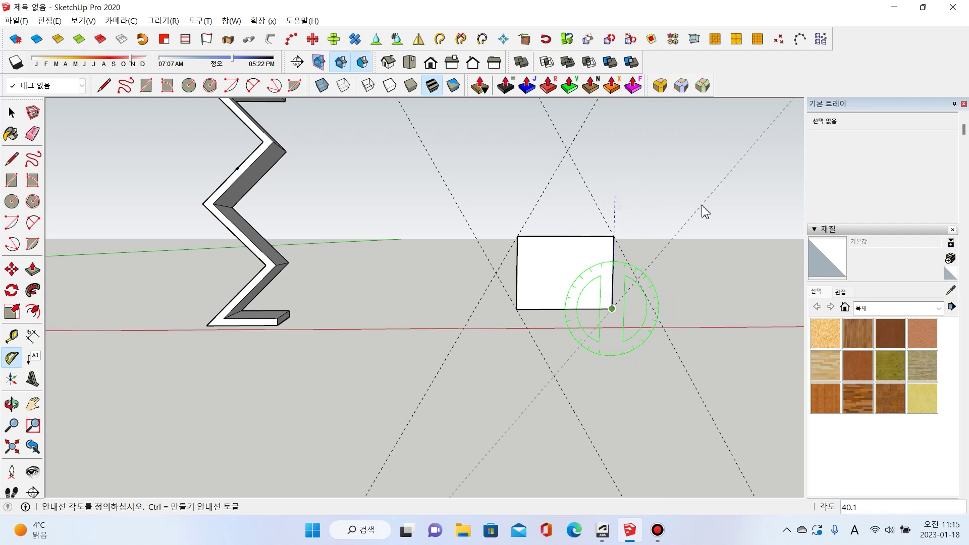
pyautogui.press('Return')
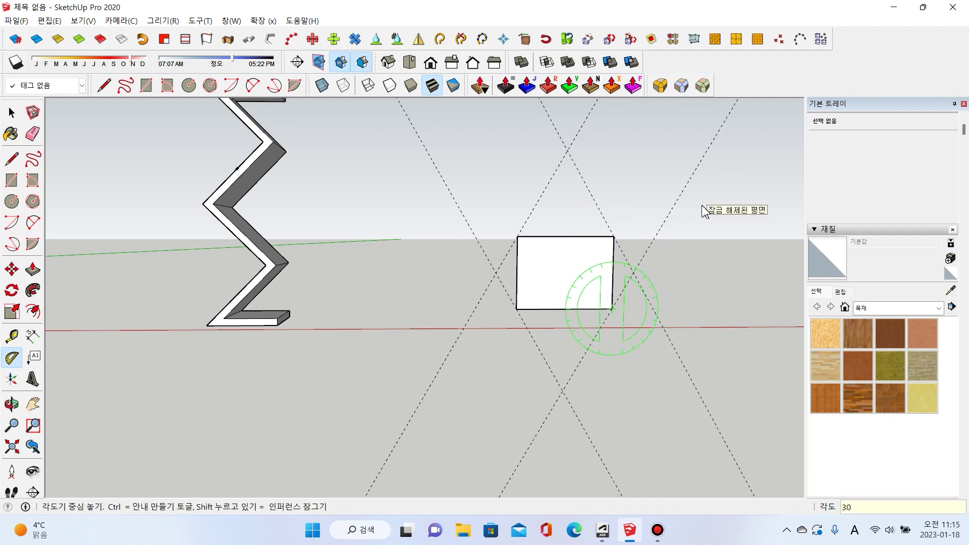
# Step: Draw two lines from the rectangle's left corners to the guide intersection, closing a pointed triangular end
pyautogui.click(11, 159)
pyautogui.scroll(2, 471, 276)
pyautogui.scroll(1, 510, 202)
pyautogui.click(546, 216)
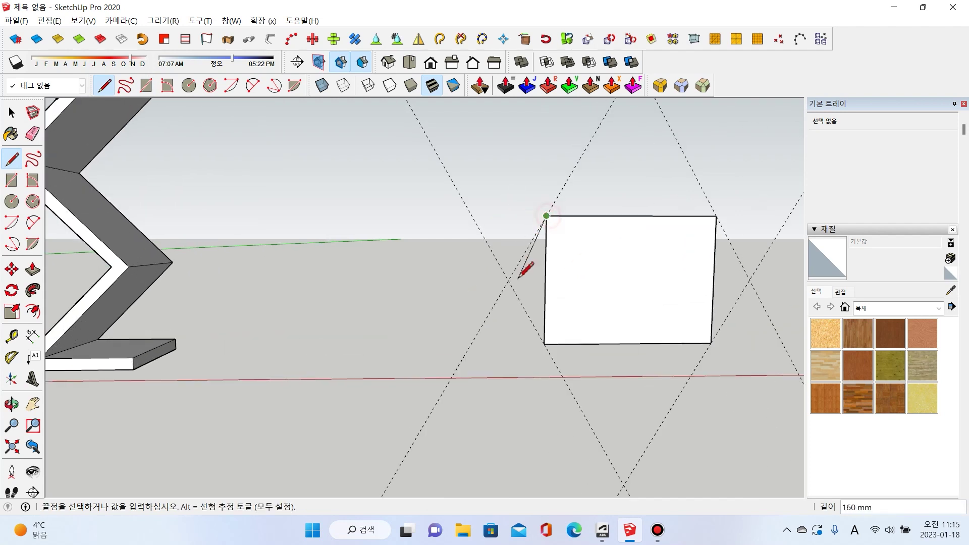
pyautogui.click(509, 280)
pyautogui.click(545, 344)
# Step: Draw two lines from the rectangle's right corners to the guide intersection, closing the opposite pointed end
pyautogui.keyDown('shift'); pyautogui.moveTo(558, 335); pyautogui.dragTo(461, 303, button='middle'); pyautogui.keyUp('shift')
pyautogui.scroll(1, 461, 303)
pyautogui.click(555, 229)
pyautogui.click(594, 300)
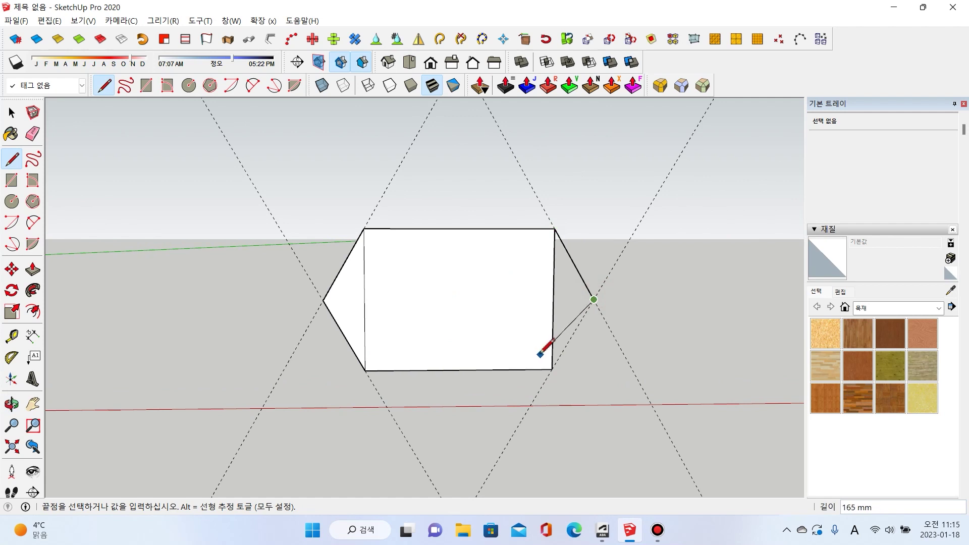
pyautogui.click(552, 370)
# Step: Erase the two vertical lines dividing the rectangle from its triangular ends, leaving one hexagonal face
pyautogui.click(33, 134)
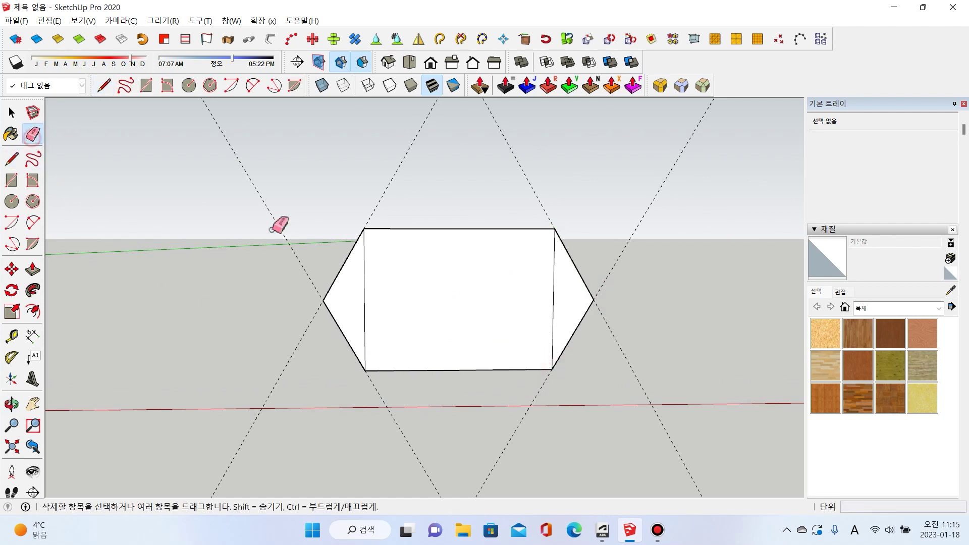
pyautogui.click(365, 291)
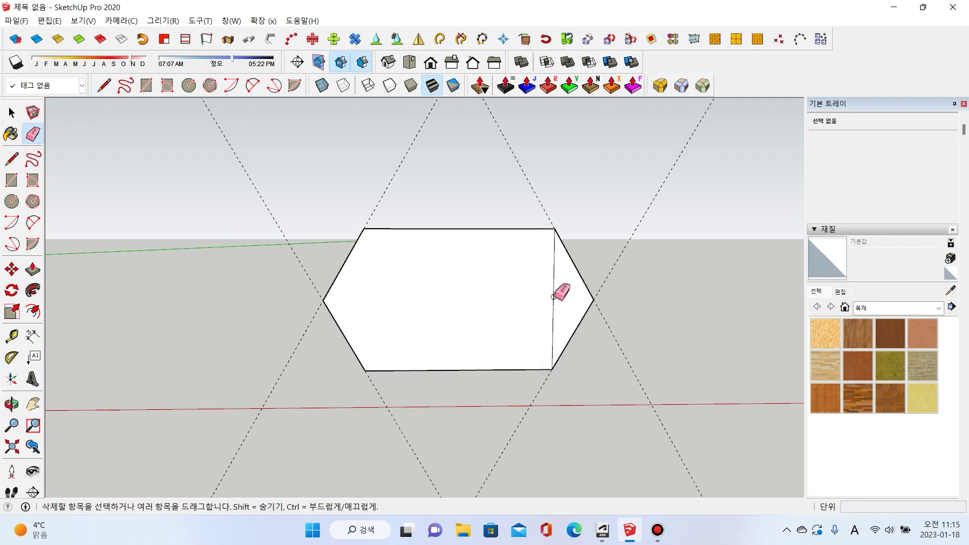
pyautogui.click(554, 292)
# Step: Offset the hexagon's outline 50 mm inward and delete the inner face to leave a hexagonal ring
pyautogui.click(33, 312)
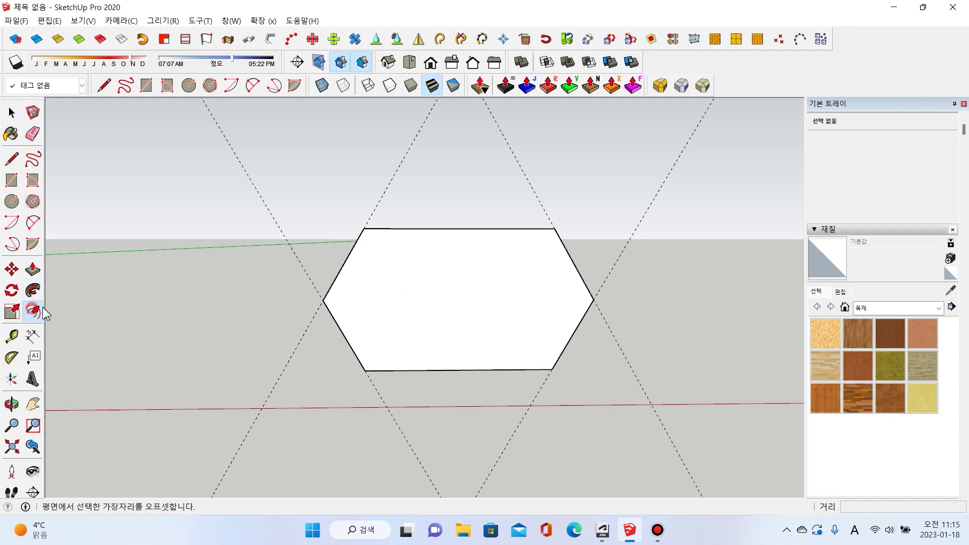
pyautogui.click(455, 335)
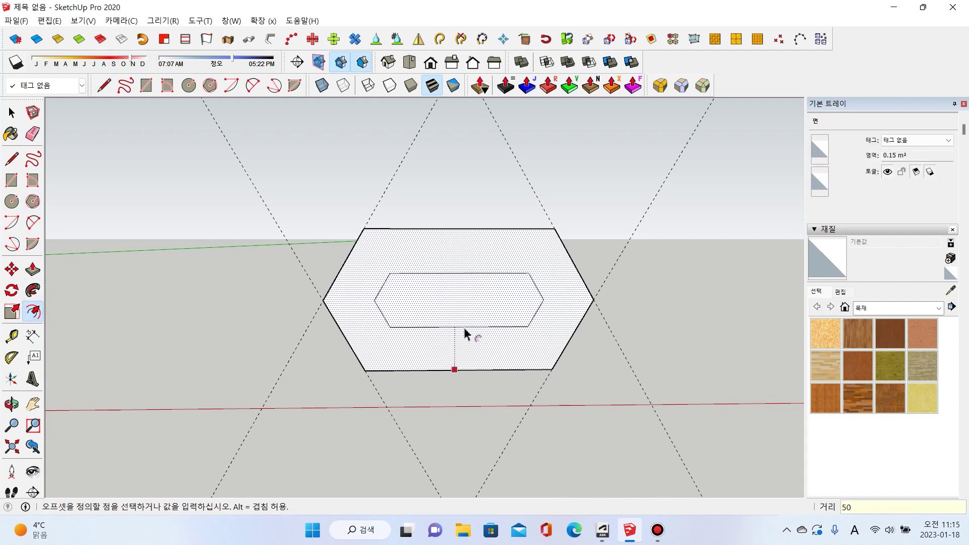
pyautogui.write('50')
pyautogui.press('Return')
pyautogui.press('space')
pyautogui.click(464, 320)
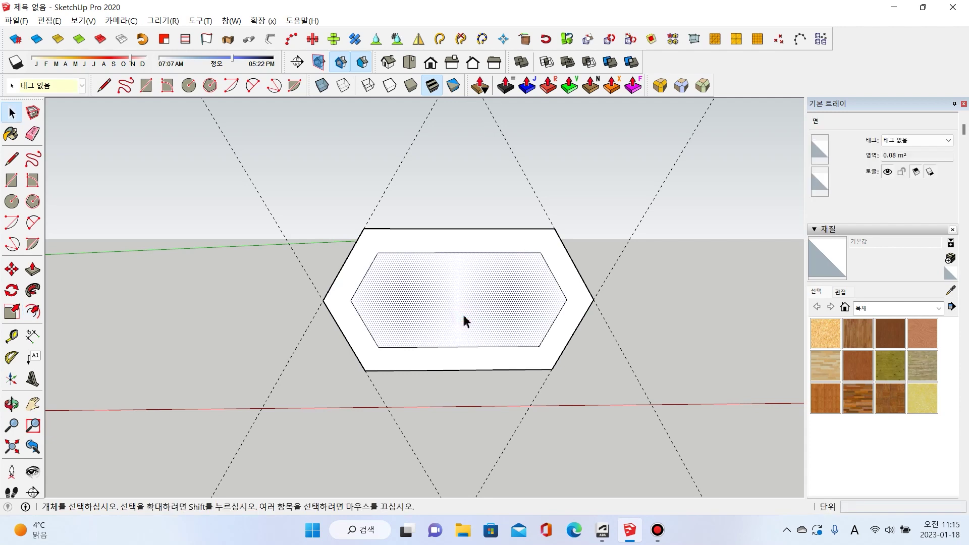
pyautogui.press('Delete')
# Step: Push/pull the hexagonal ring's face by 300 mm to form a hollow frame
pyautogui.moveTo(565, 265); pyautogui.dragTo(367, 348, button='middle')
pyautogui.press('p')
pyautogui.click(493, 372)
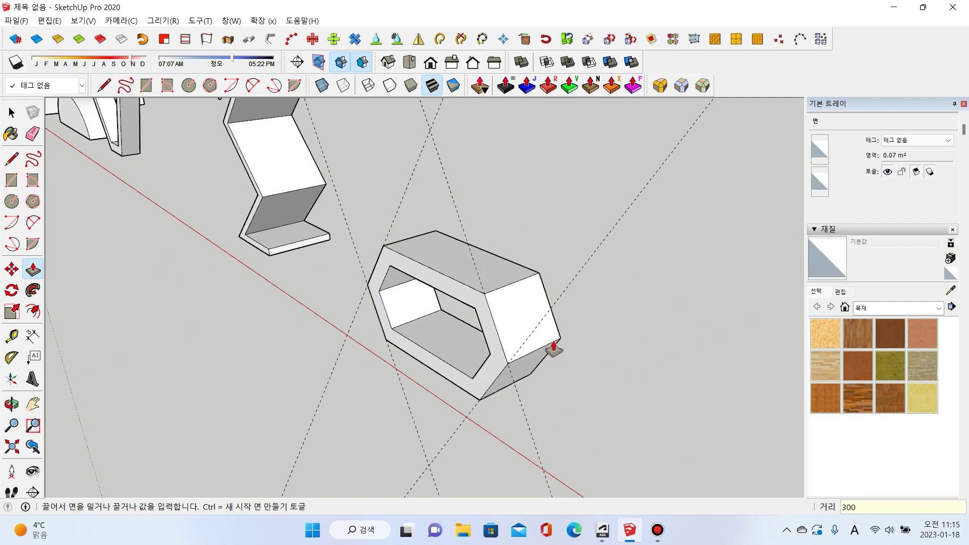
pyautogui.write('300')
pyautogui.press('Return')
pyautogui.press('space')
# Step: Delete the dashed construction guides around the hexagonal frame and bring all the furniture pieces into view
pyautogui.scroll(-2, 589, 221)
pyautogui.moveTo(589, 221); pyautogui.dragTo(723, 226, button='middle')
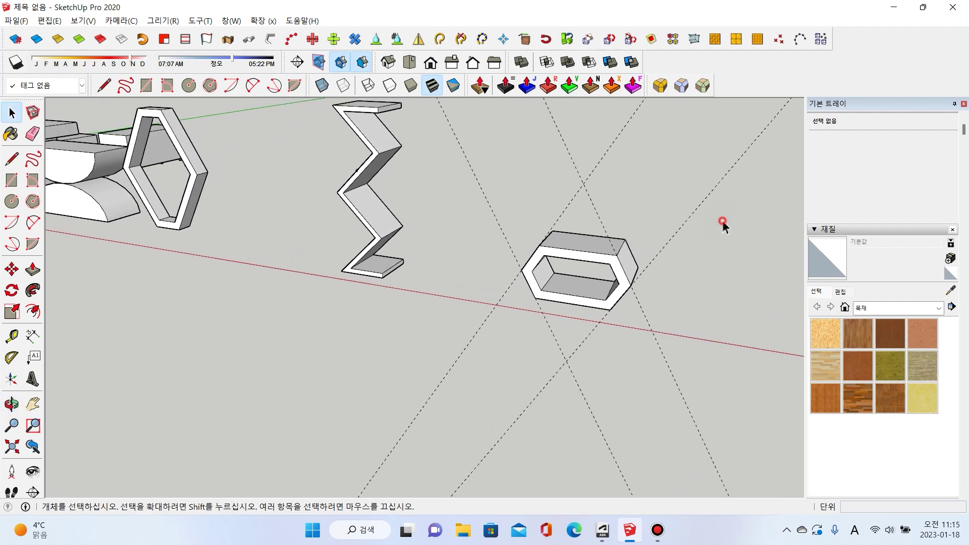
pyautogui.click(677, 215)
pyautogui.scroll(-5, 502, 220)
pyautogui.moveTo(525, 201); pyautogui.dragTo(464, 269, button='middle')
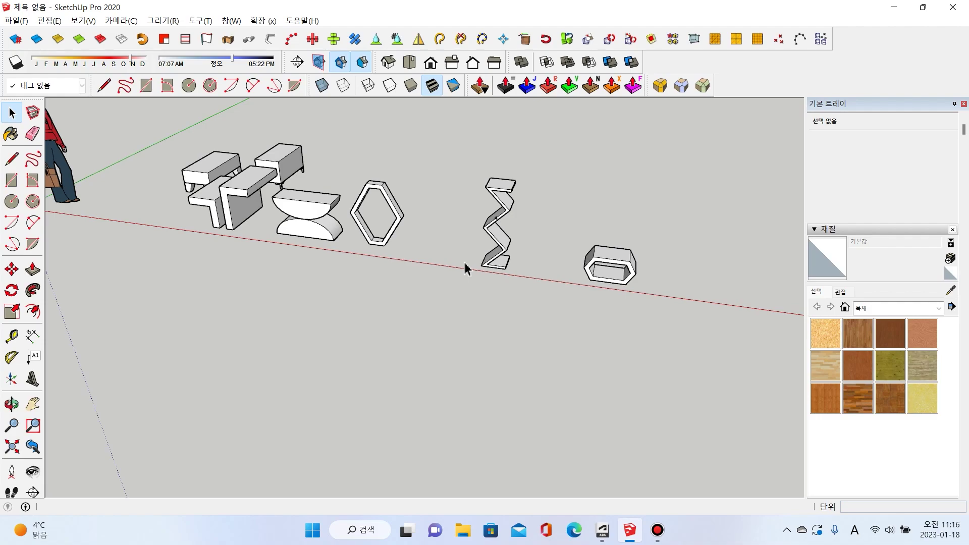